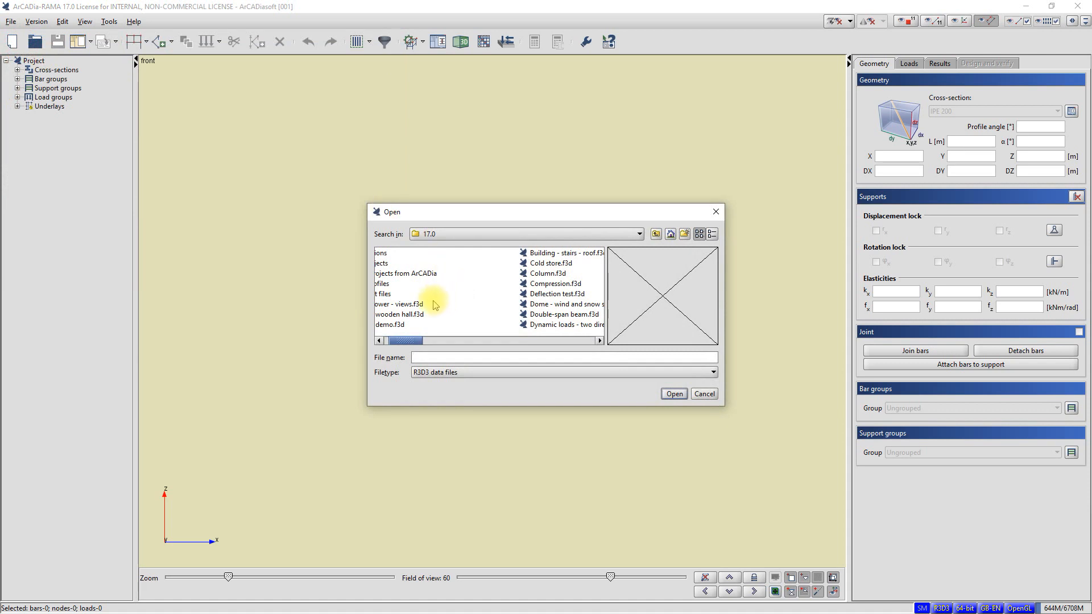
# Step: Open the project file Hall - EC.f3d and turn the frame model into a three-dimensional view
pyautogui.click(550, 316)
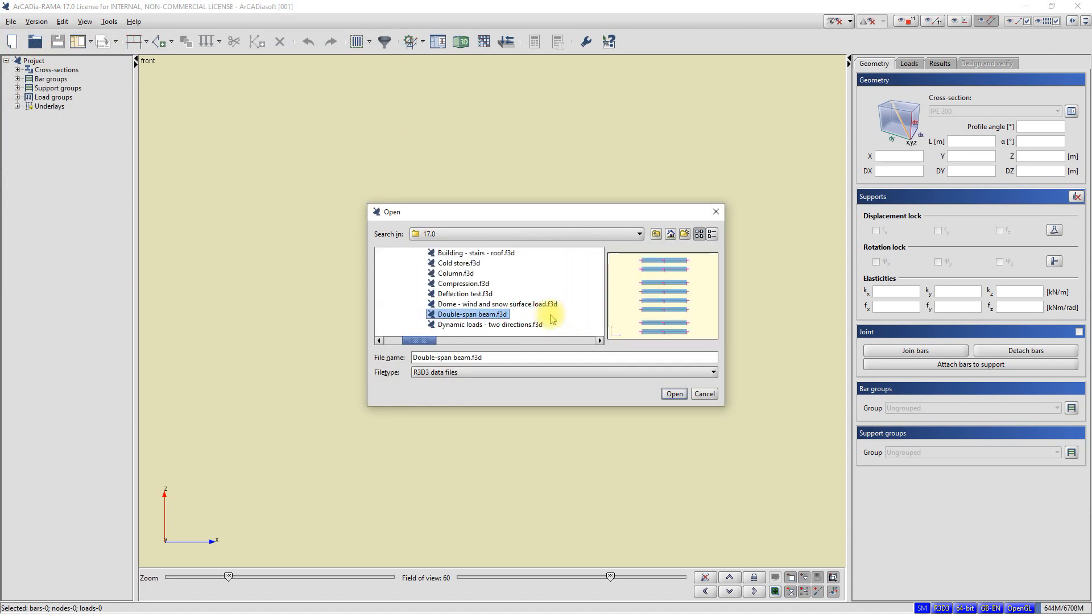
pyautogui.press('h')
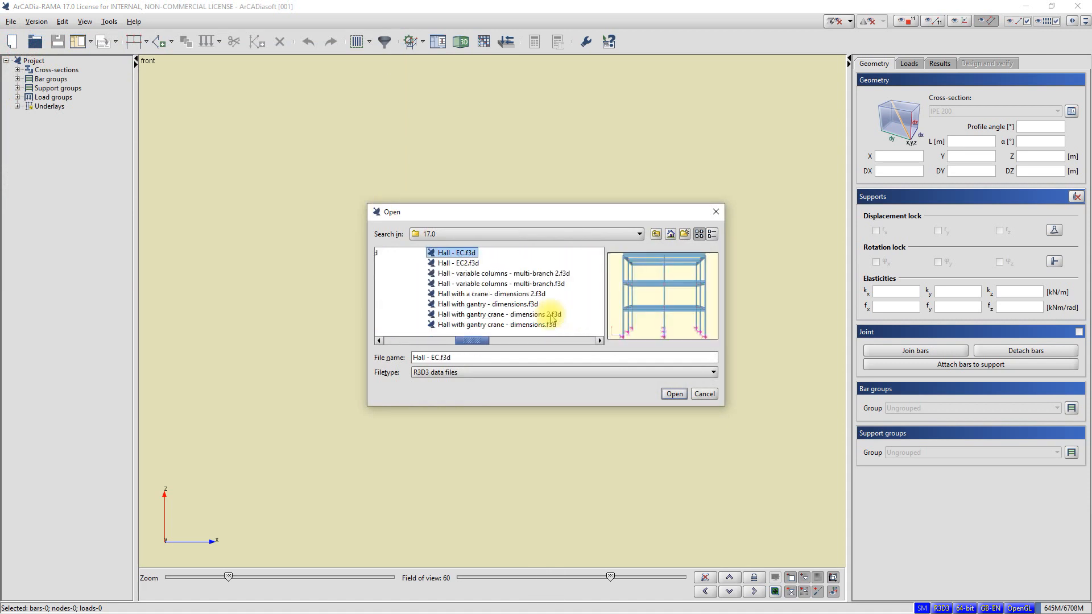
pyautogui.click(674, 394)
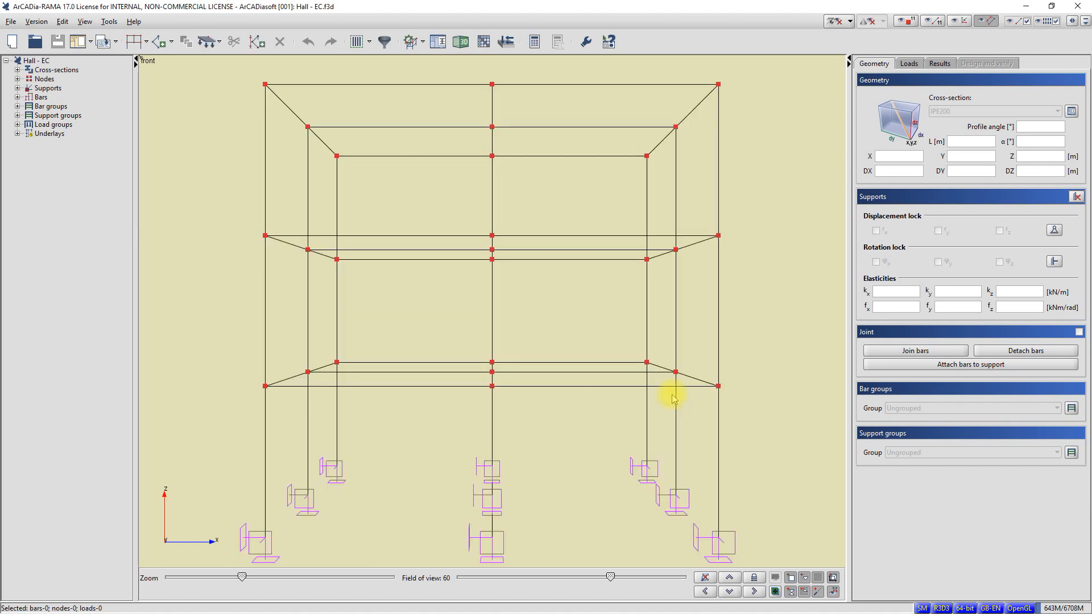
pyautogui.scroll(-2, 673, 398)
pyautogui.scroll(-1, 614, 331)
pyautogui.moveTo(612, 327)
pyautogui.mouseDown(button='middle')
pyautogui.moveTo(593, 336)
pyautogui.moveTo(595, 351)
pyautogui.moveTo(622, 349)
pyautogui.moveTo(595, 353)
pyautogui.moveTo(580, 418)
pyautogui.moveTo(599, 353)
pyautogui.moveTo(590, 346)
pyautogui.moveTo(590, 415)
pyautogui.moveTo(609, 346)
pyautogui.moveTo(624, 341)
pyautogui.mouseUp(button='middle')
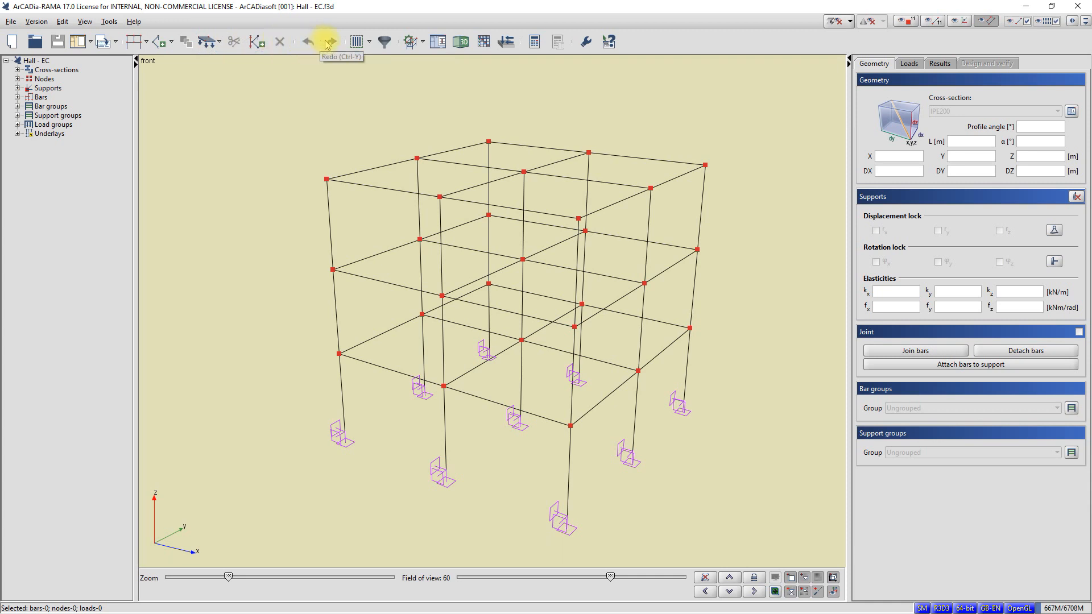
# Step: Look at the model elements filter settings for bars and leave them unchanged
pyautogui.click(385, 44)
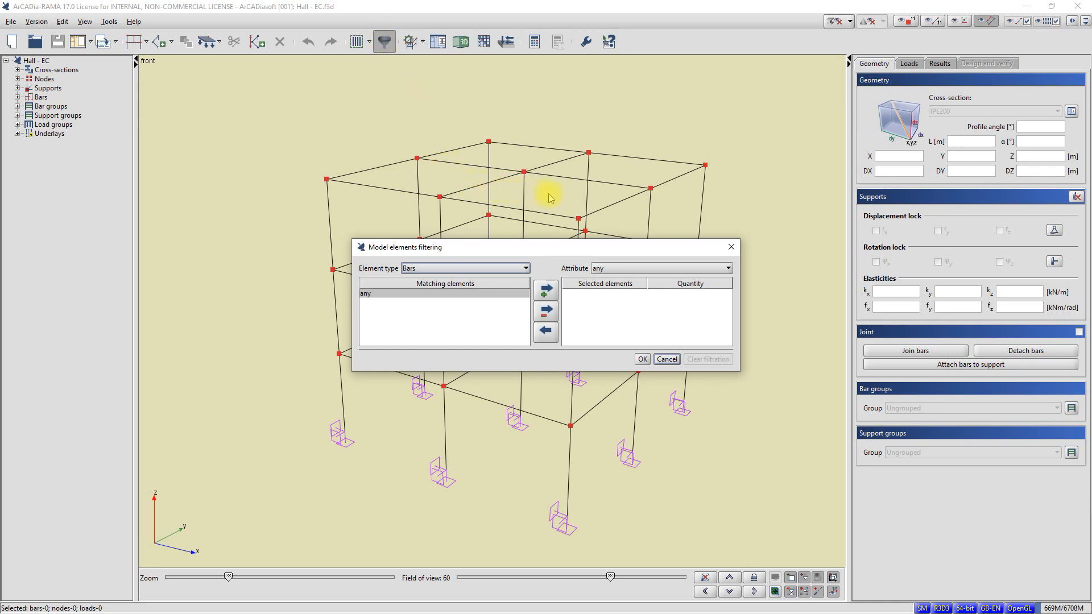
pyautogui.click(730, 248)
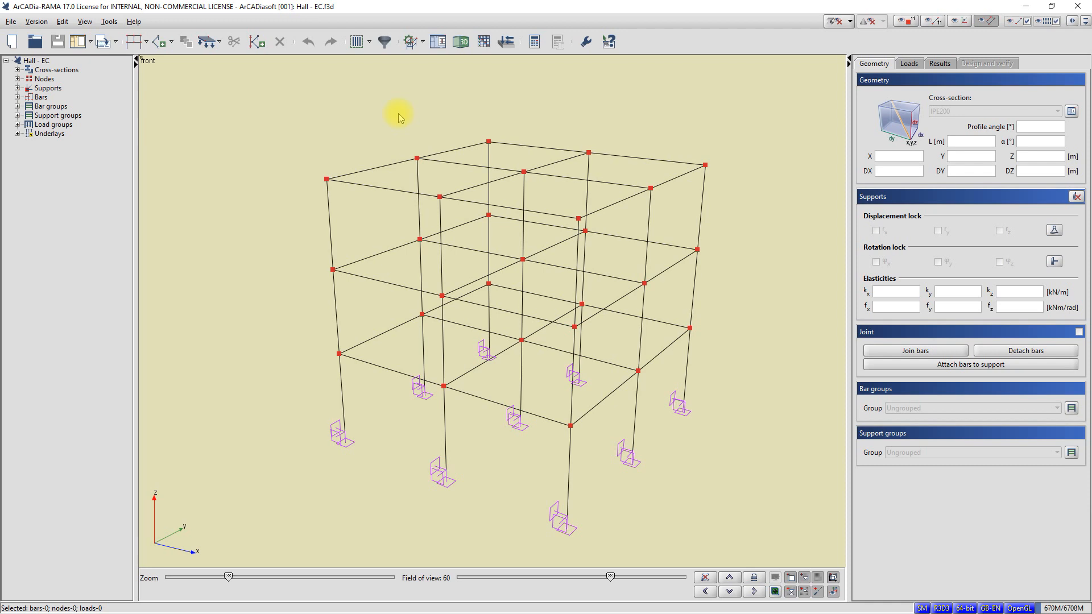
pyautogui.click(171, 42)
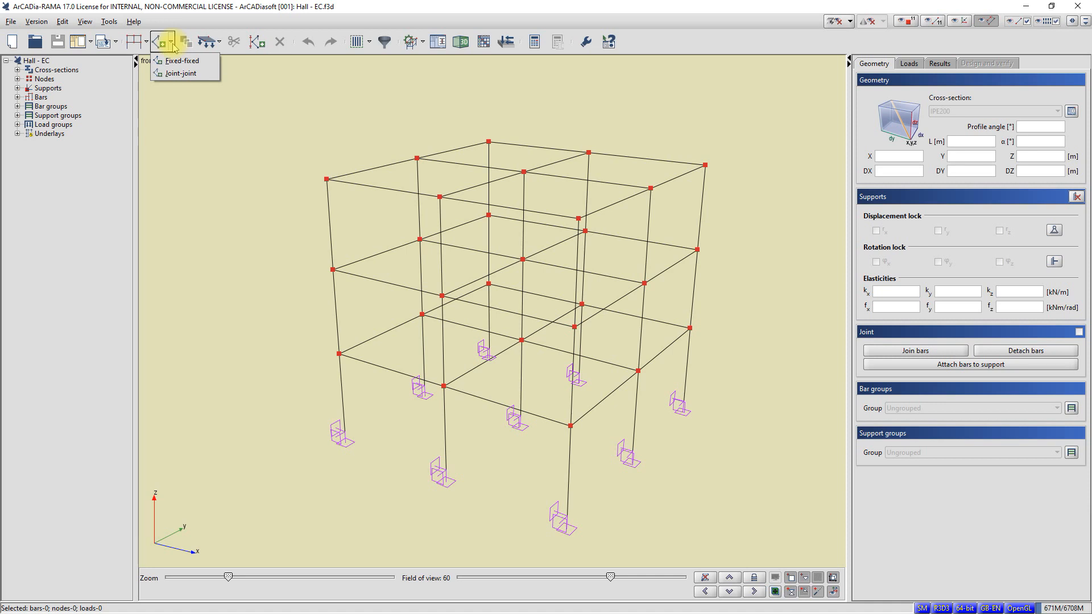
pyautogui.click(174, 73)
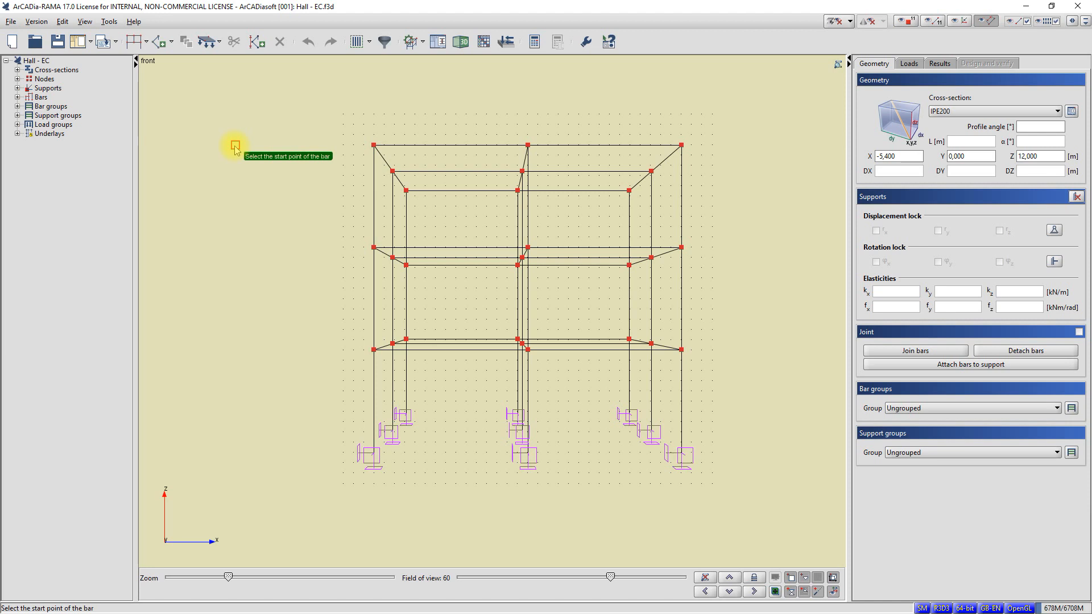
pyautogui.press('Escape')
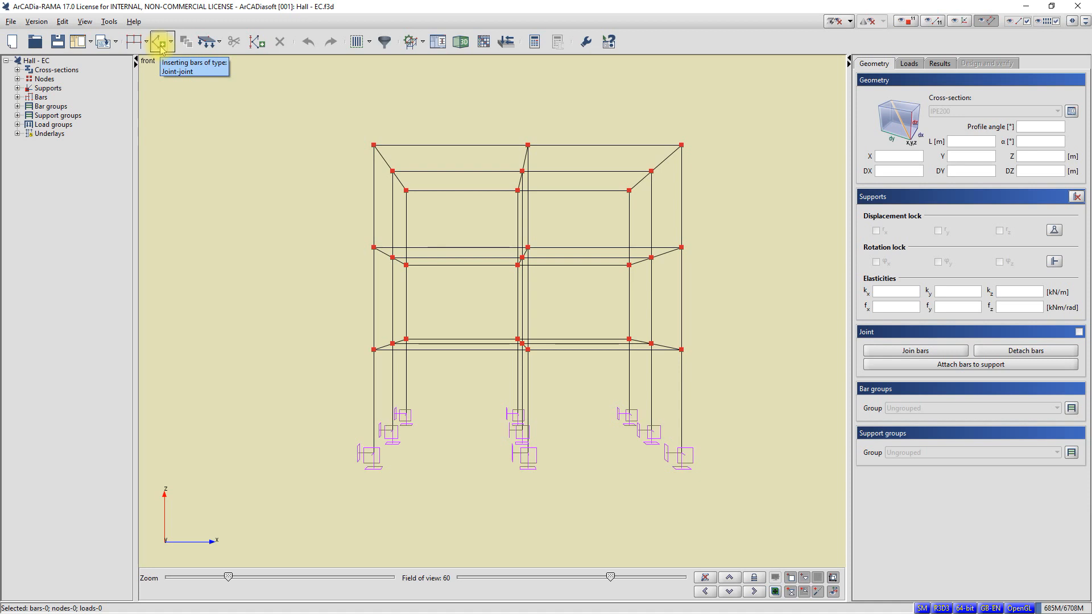
pyautogui.click(91, 44)
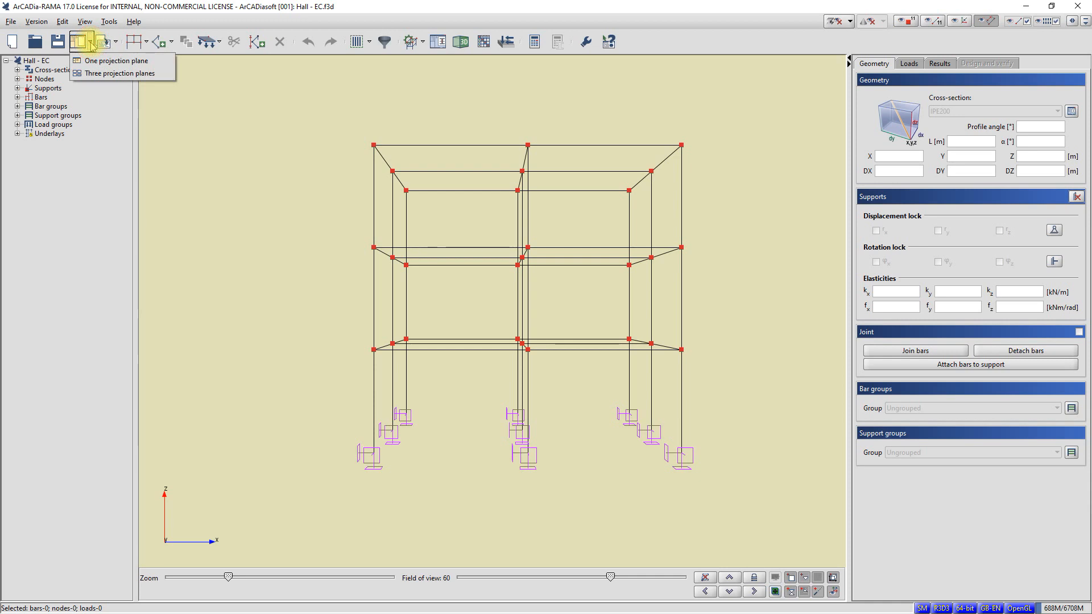
pyautogui.click(115, 45)
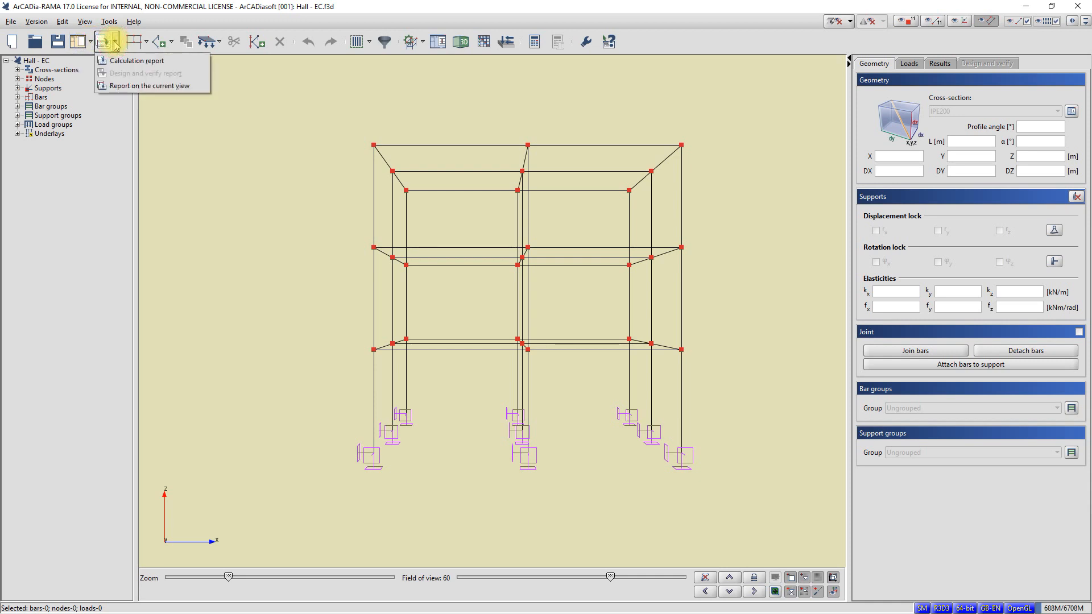
pyautogui.click(145, 44)
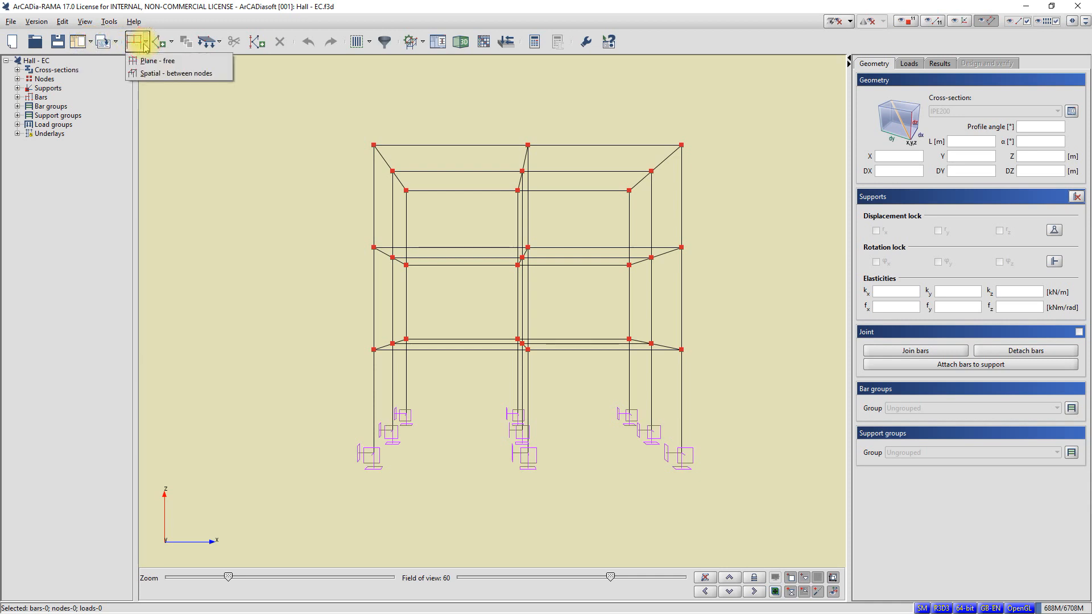
pyautogui.click(218, 45)
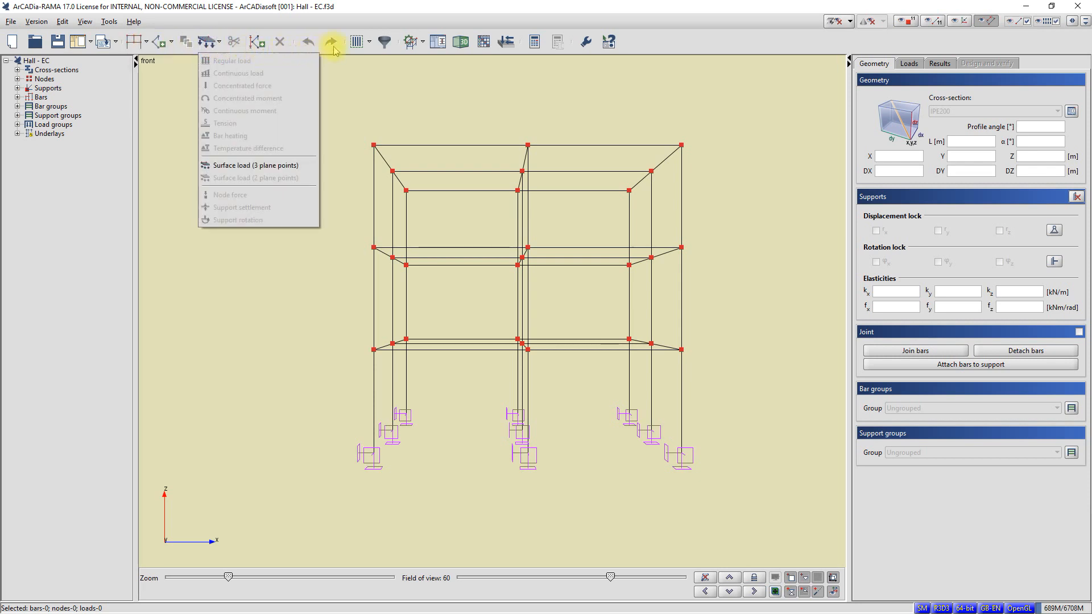
pyautogui.click(368, 46)
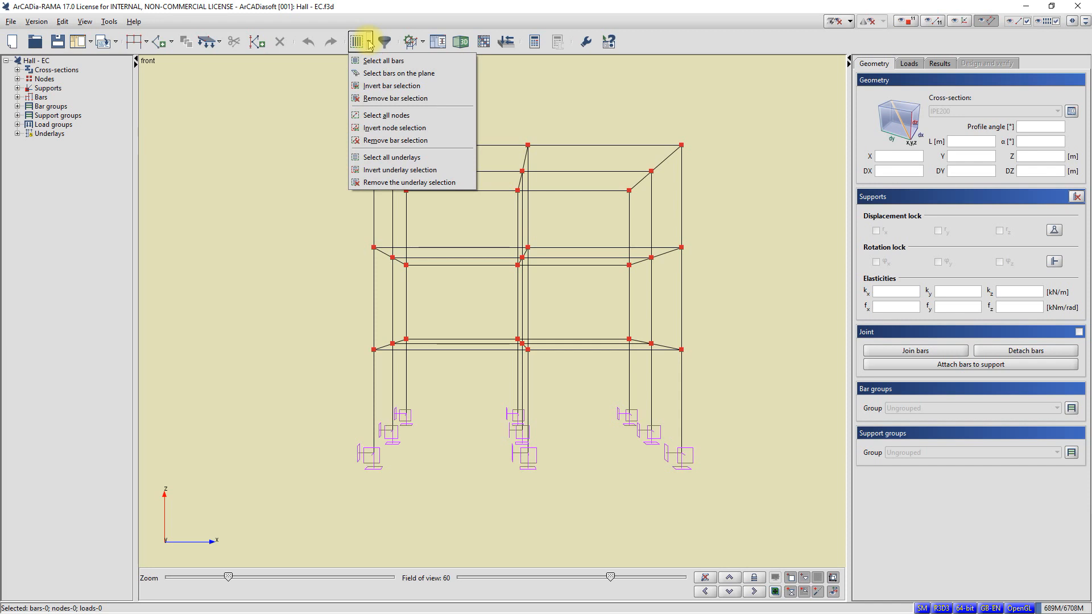
pyautogui.click(424, 45)
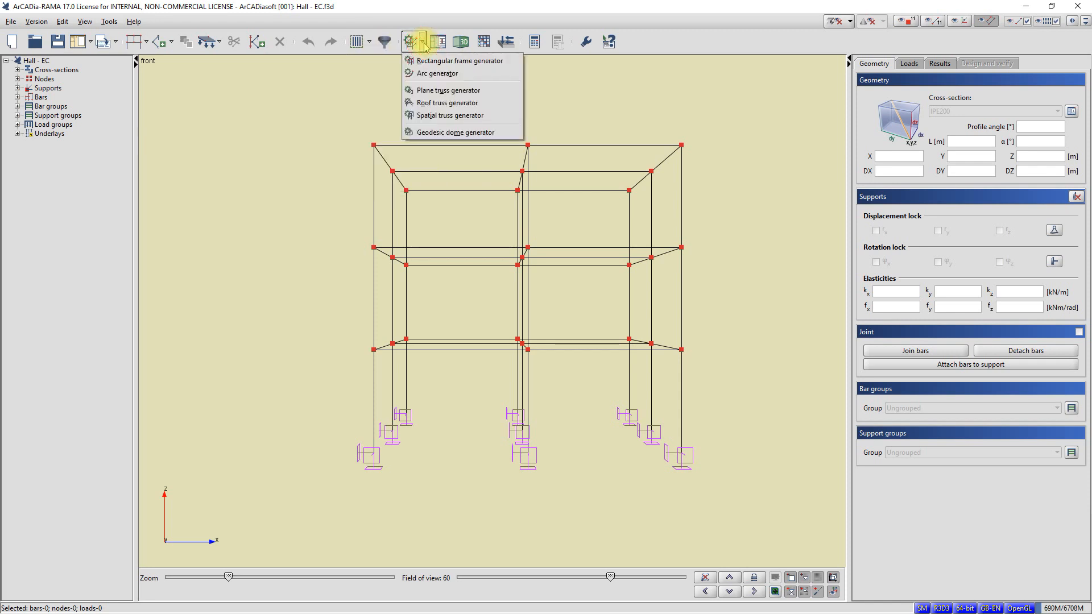
pyautogui.click(549, 75)
# Step: Display the frame's bars as solid 3D profiles and examine the structure up close from several angles
pyautogui.moveTo(544, 80); pyautogui.dragTo(523, 111, button='right')
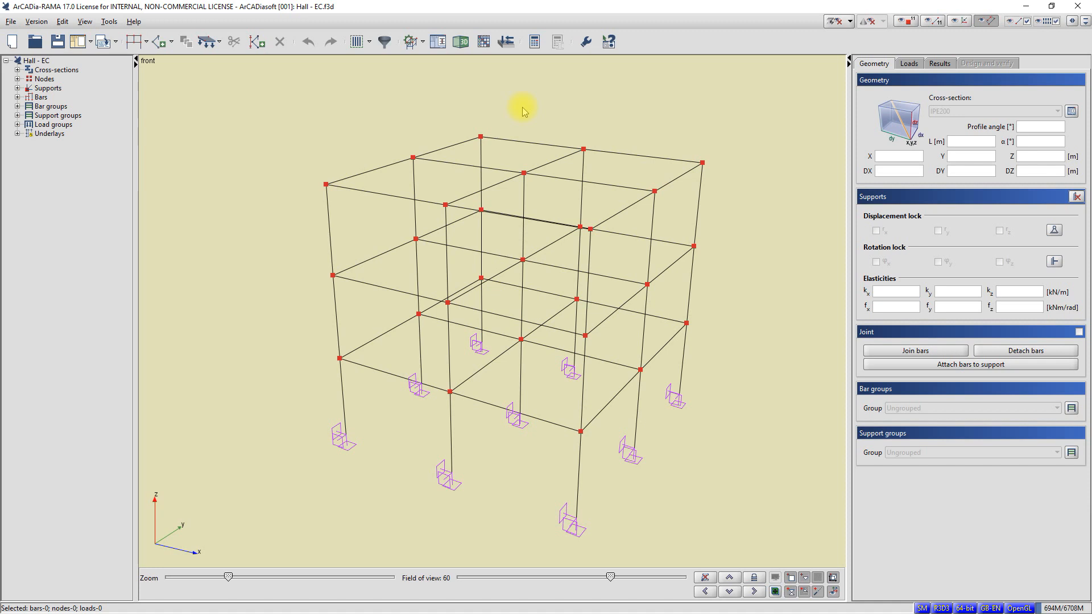
pyautogui.click(850, 22)
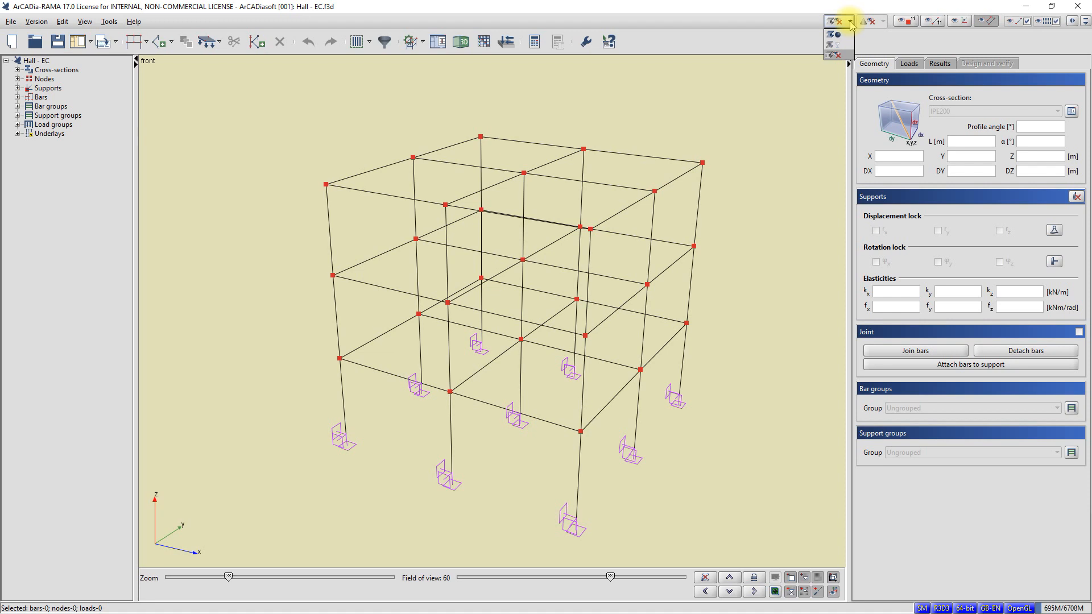
pyautogui.click(834, 34)
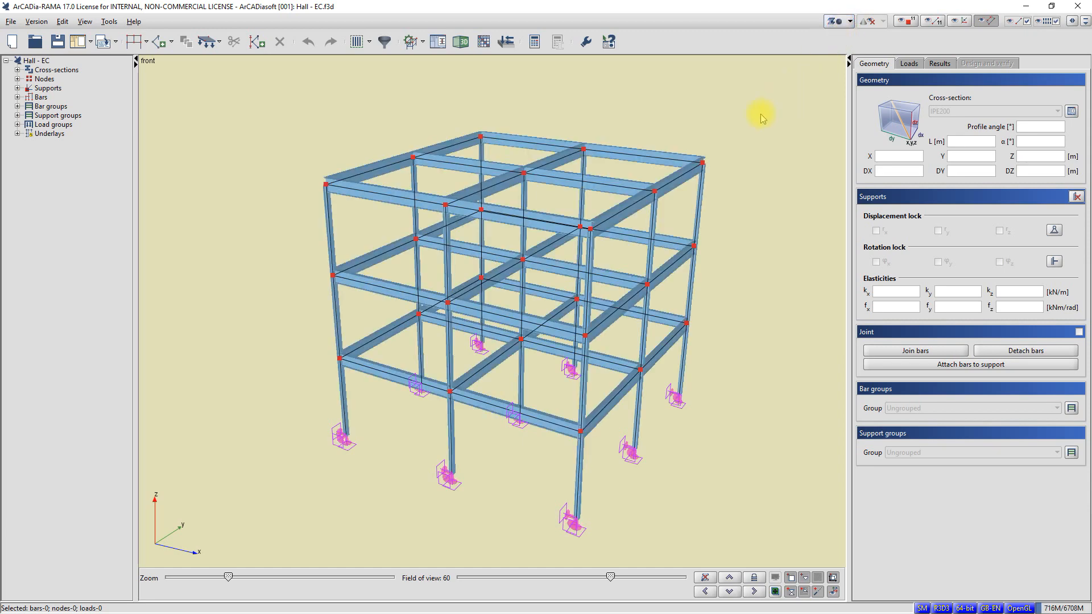
pyautogui.moveTo(760, 117)
pyautogui.mouseDown(button='middle')
pyautogui.moveTo(770, 125)
pyautogui.moveTo(751, 122)
pyautogui.mouseUp(button='middle')
pyautogui.scroll(5, 577, 234)
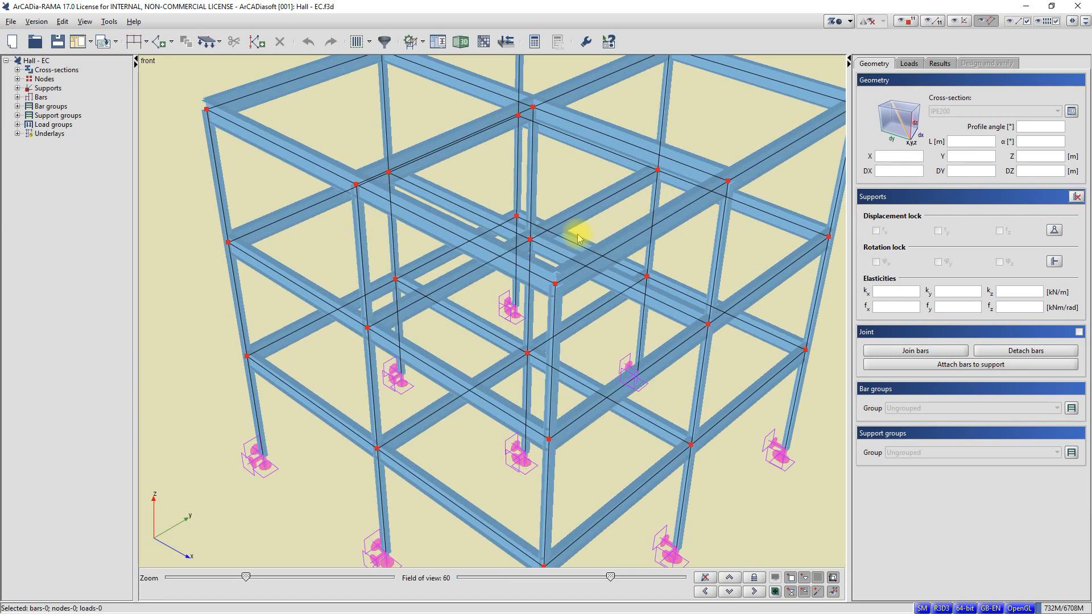
pyautogui.moveTo(561, 233); pyautogui.dragTo(585, 224, button='middle')
pyautogui.scroll(-3, 570, 230)
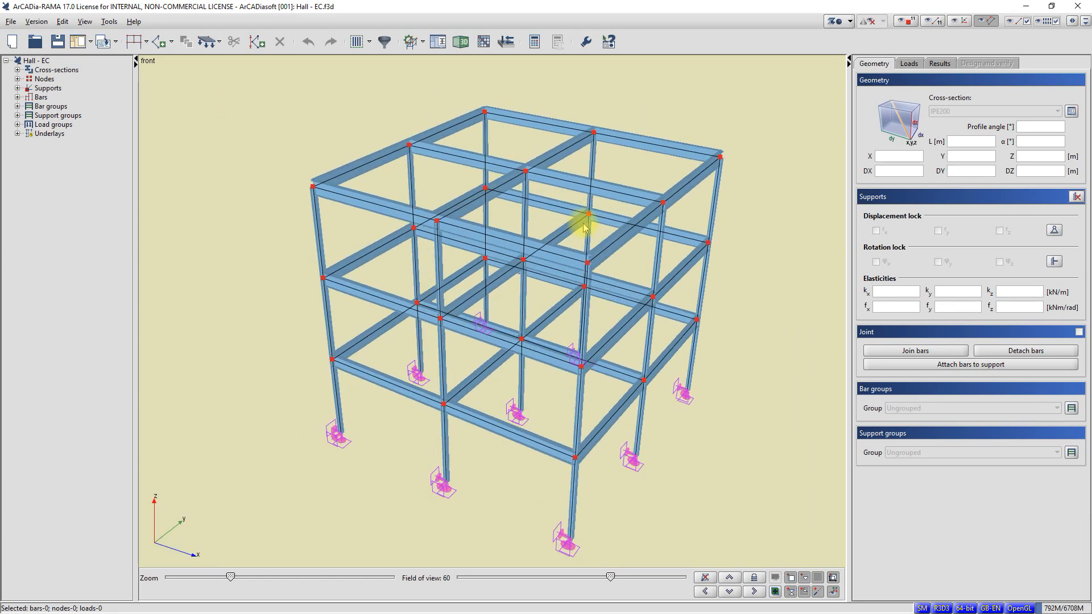
# Step: Display the bars as semi-transparent profiles, inspect the frame, and return the display to bar axes only
pyautogui.click(851, 22)
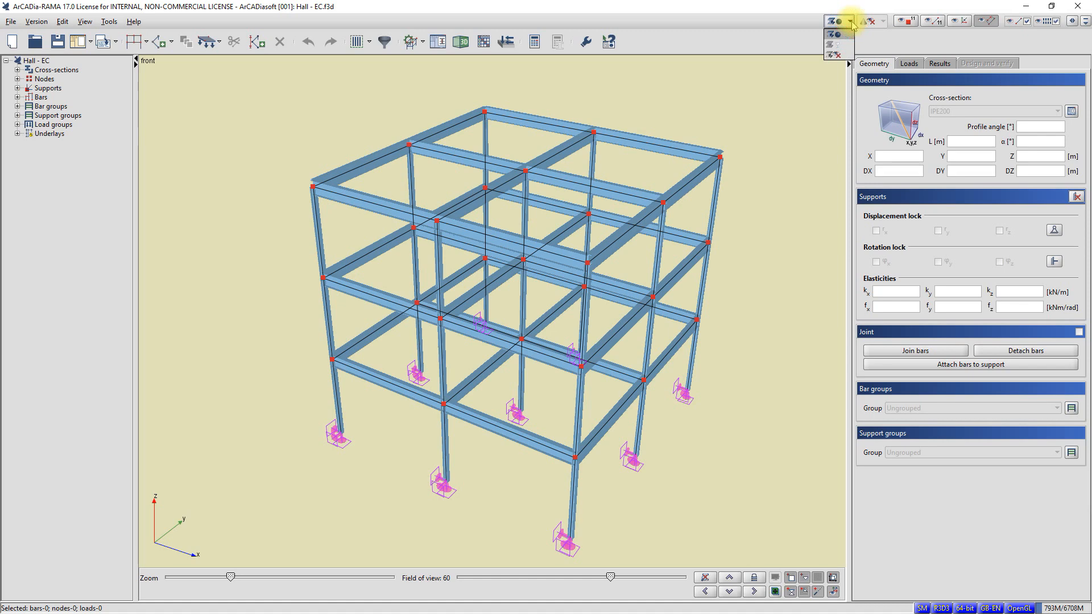
pyautogui.click(846, 45)
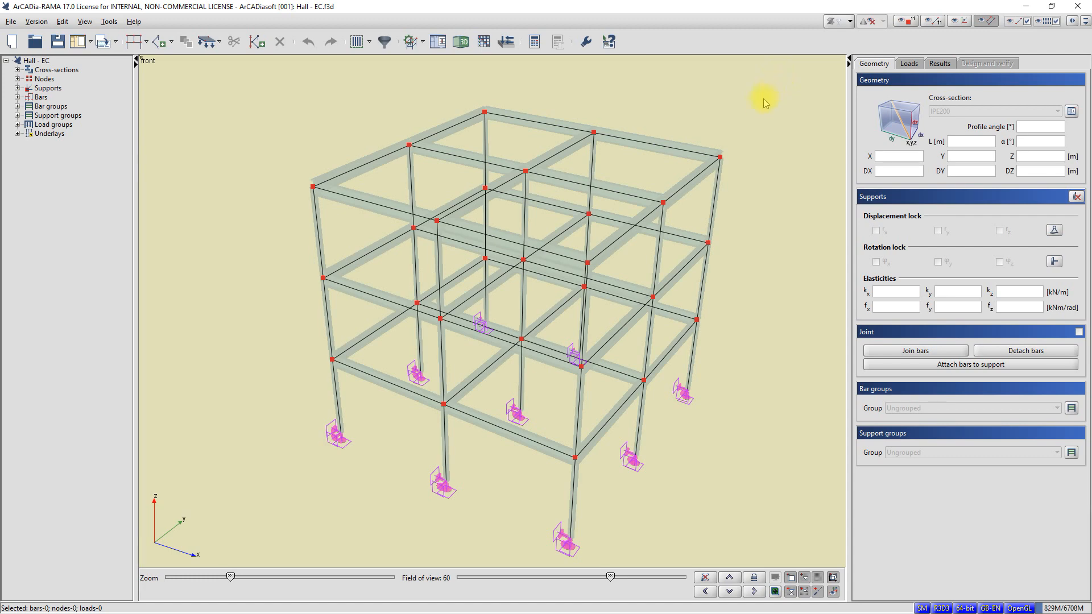
pyautogui.moveTo(686, 154)
pyautogui.mouseDown(button='middle')
pyautogui.moveTo(660, 166)
pyautogui.moveTo(693, 163)
pyautogui.mouseUp(button='middle')
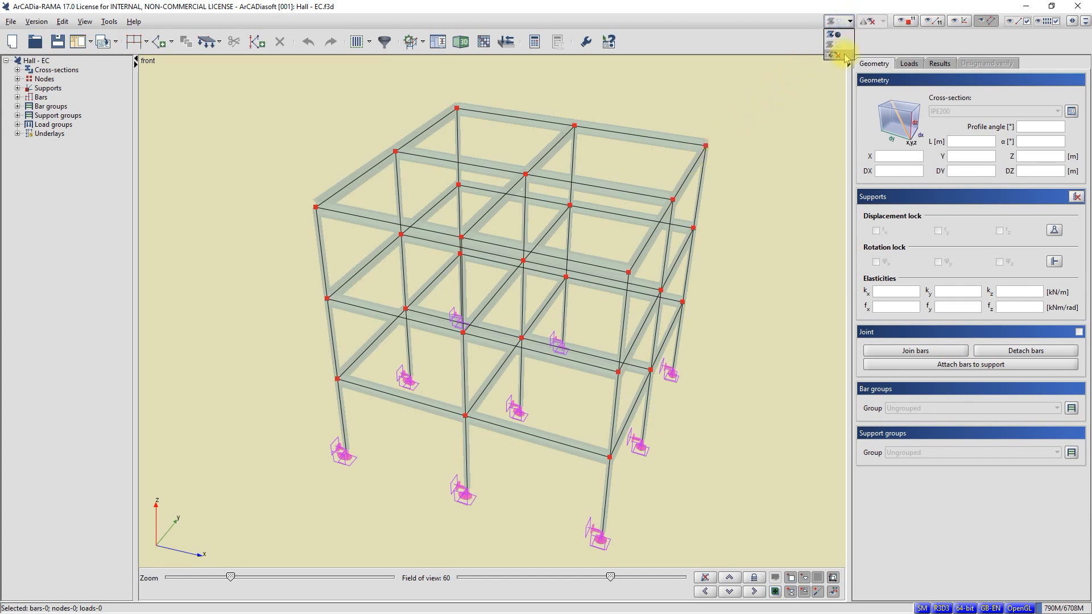
pyautogui.click(845, 55)
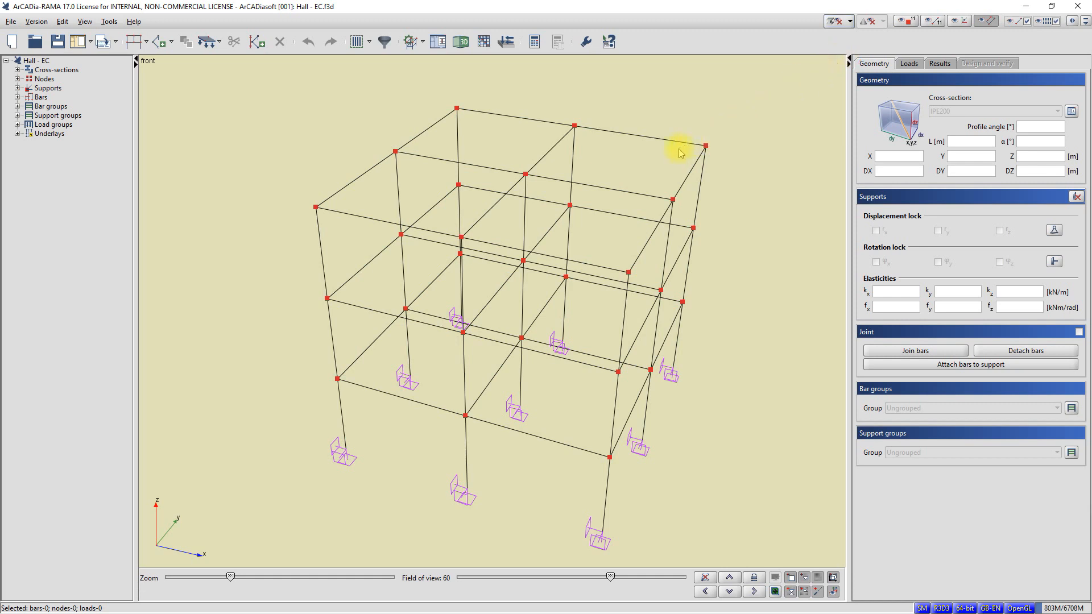
pyautogui.moveTo(679, 150)
pyautogui.mouseDown(button='right')
pyautogui.moveTo(663, 150)
pyautogui.moveTo(687, 146)
pyautogui.moveTo(661, 146)
pyautogui.moveTo(670, 154)
pyautogui.mouseUp(button='right')
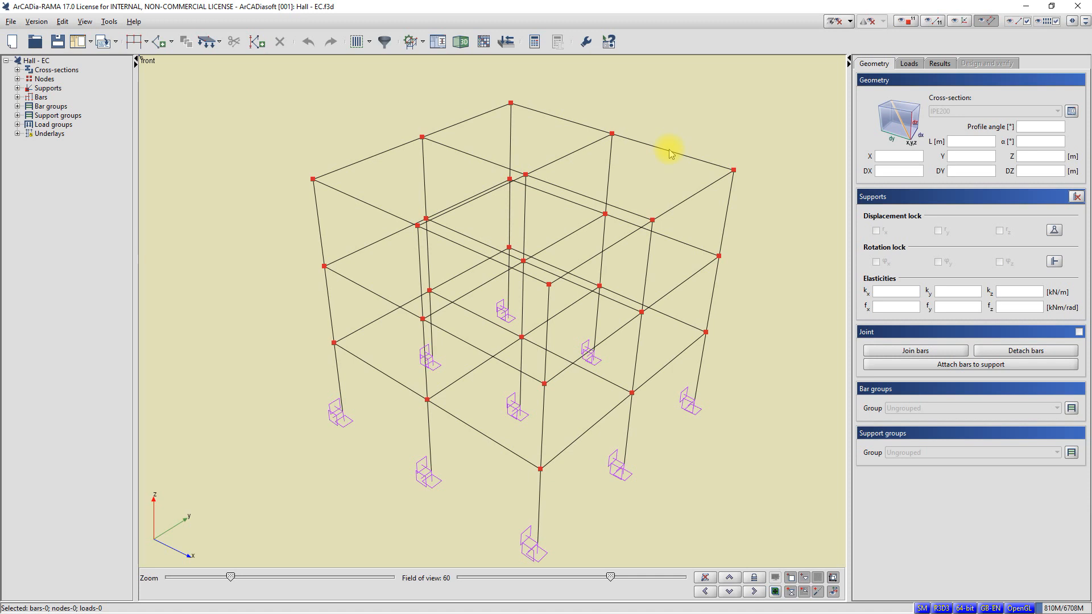
# Step: Open the Detailed 3D view of the hall and examine the frame from different angles and distances
pyautogui.click(460, 47)
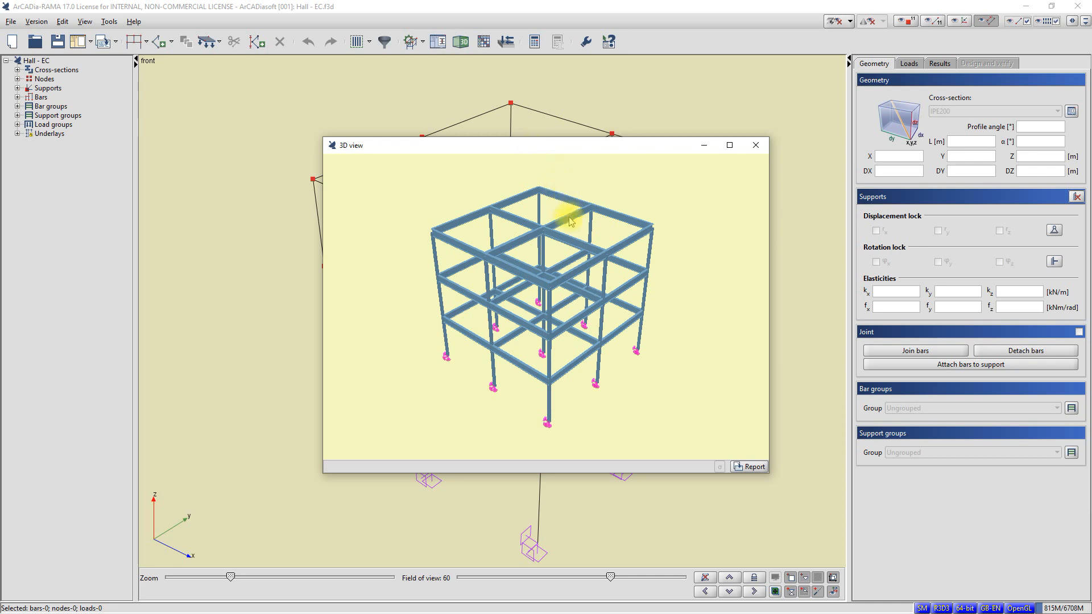
pyautogui.moveTo(578, 219)
pyautogui.mouseDown()
pyautogui.moveTo(595, 224)
pyautogui.moveTo(531, 227)
pyautogui.moveTo(561, 236)
pyautogui.moveTo(575, 224)
pyautogui.moveTo(563, 224)
pyautogui.mouseUp()
pyautogui.scroll(2, 580, 281)
pyautogui.scroll(1, 580, 285)
pyautogui.scroll(-3, 581, 285)
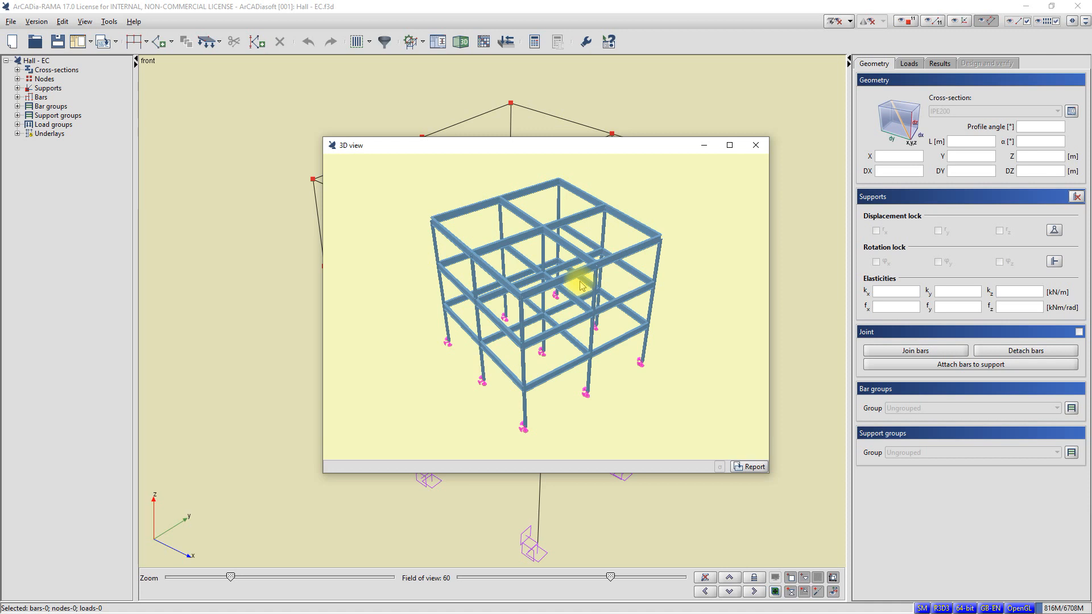
# Step: Generate a report from the 3D view and save it as Hall - EC - 3D view.rtf, replacing the existing file
pyautogui.click(749, 467)
pyautogui.click(637, 393)
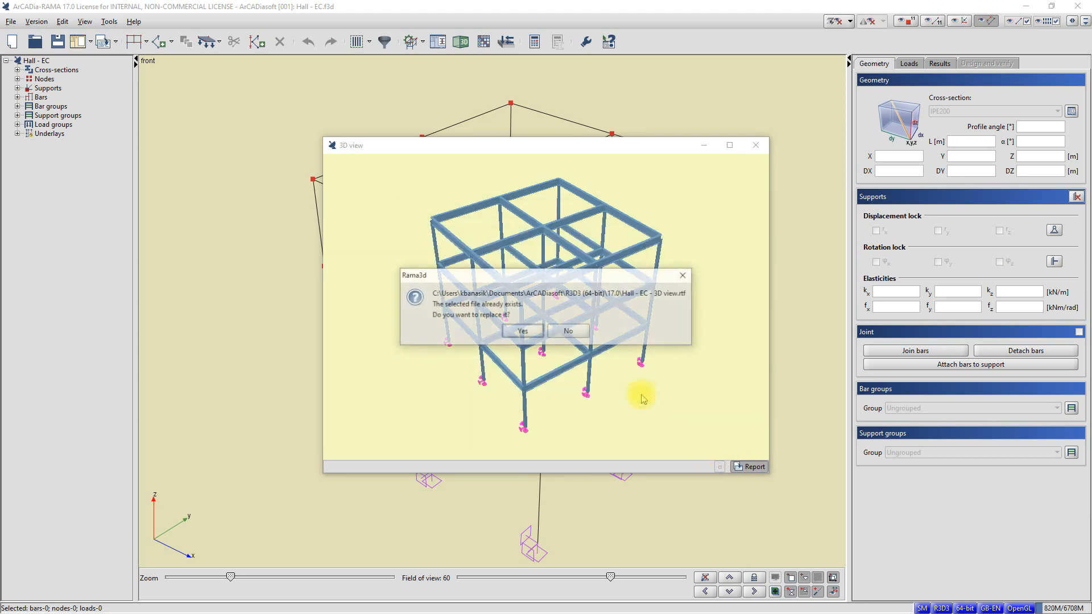
pyautogui.click(535, 337)
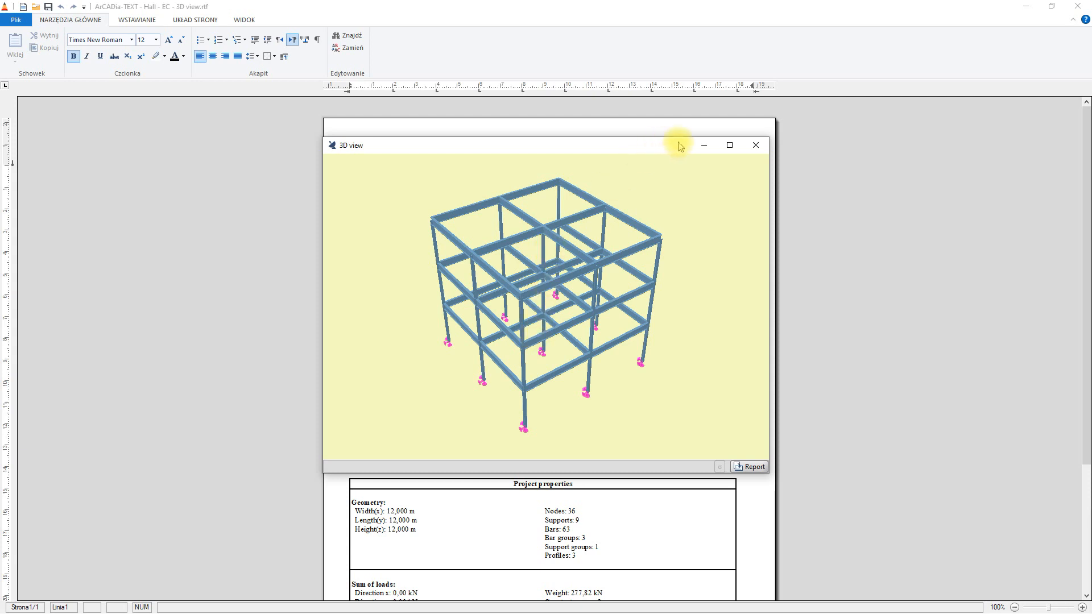
# Step: Review the project properties and sum of loads in the report, and close it without saving along with the 3D view
pyautogui.scroll(-3, 572, 301)
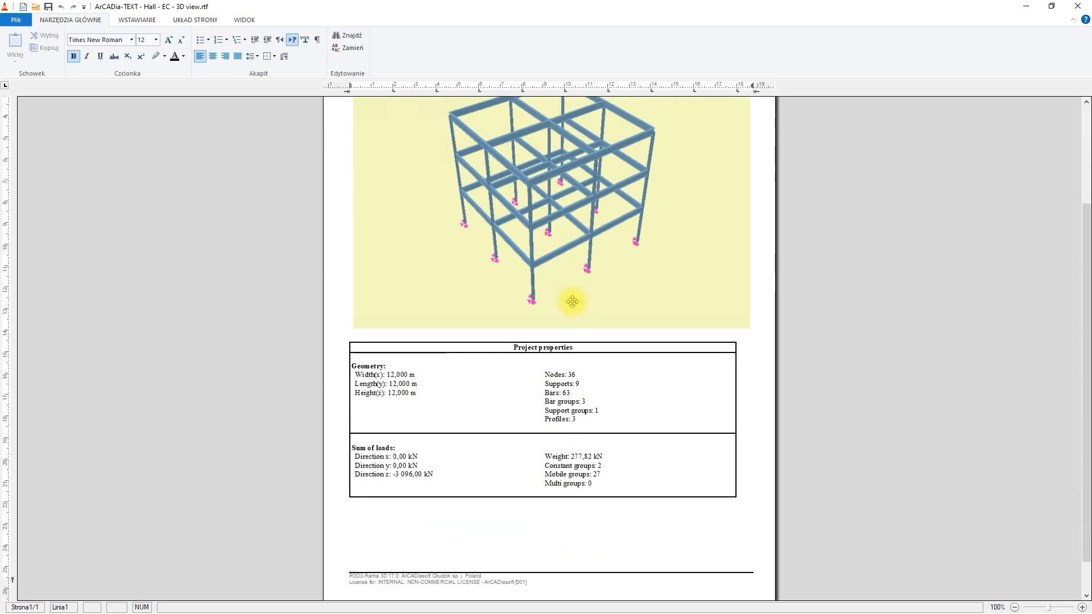
pyautogui.scroll(-2, 572, 300)
pyautogui.scroll(6, 572, 300)
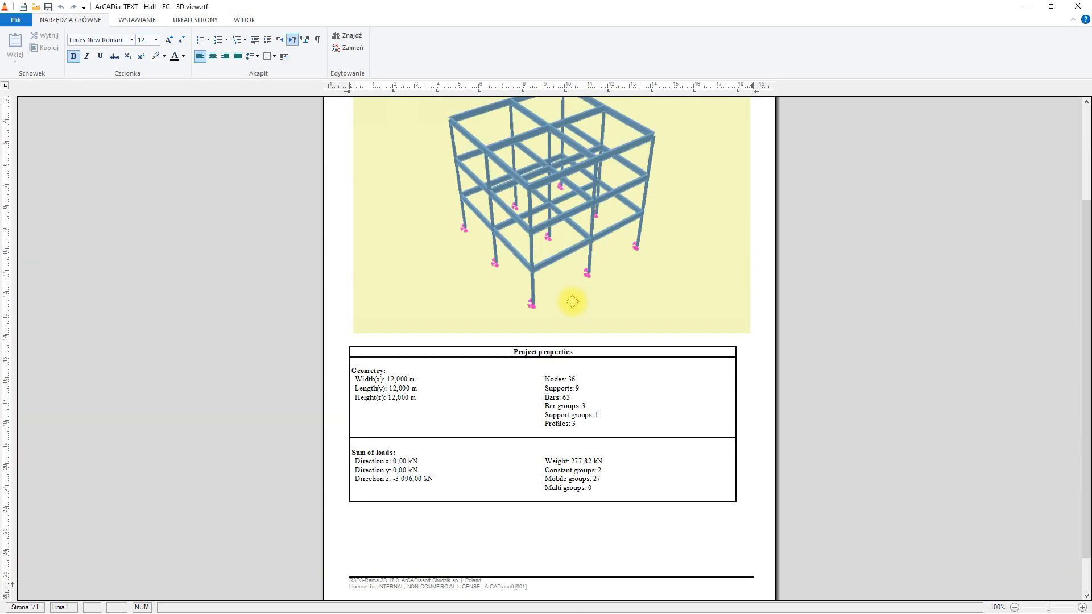
pyautogui.scroll(-5, 572, 301)
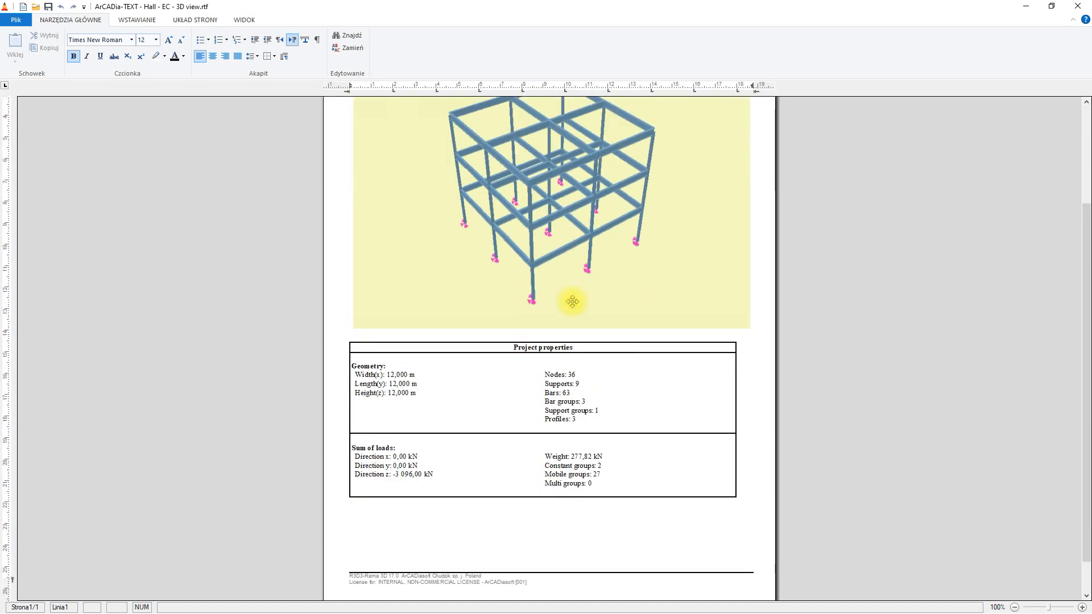
pyautogui.click(1078, 6)
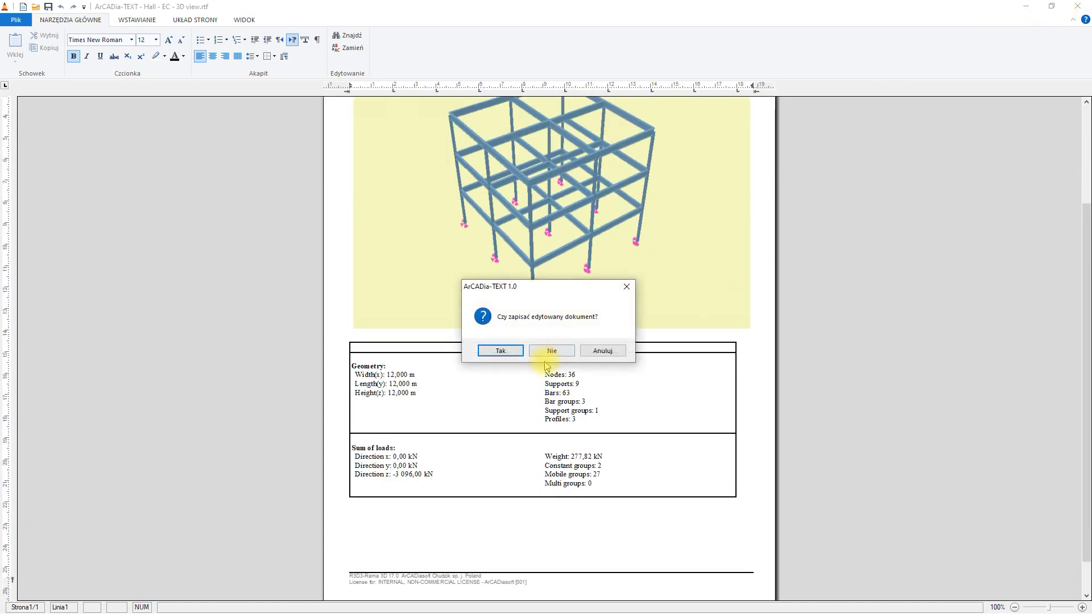
pyautogui.click(555, 352)
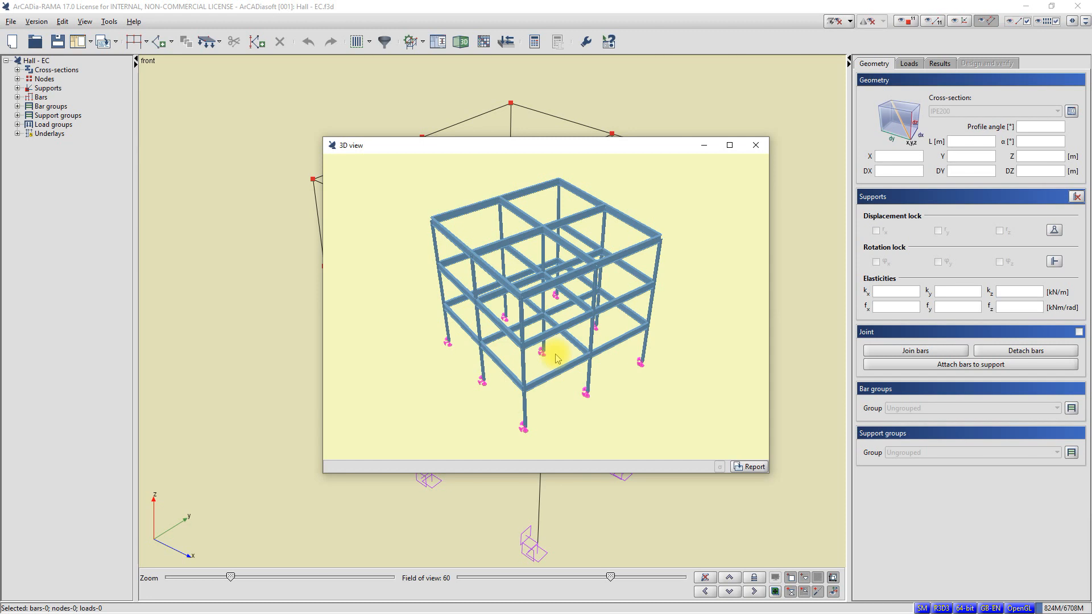
pyautogui.click(754, 145)
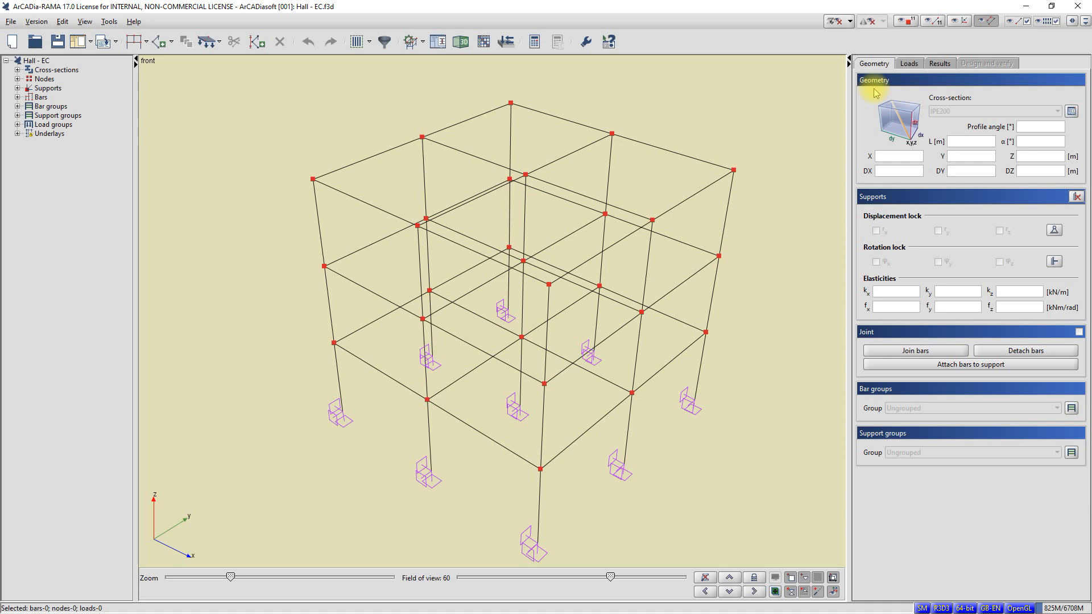
# Step: Preview the frame loads, return to the geometry properties, and review the cross-sections available for bar 13
pyautogui.click(910, 64)
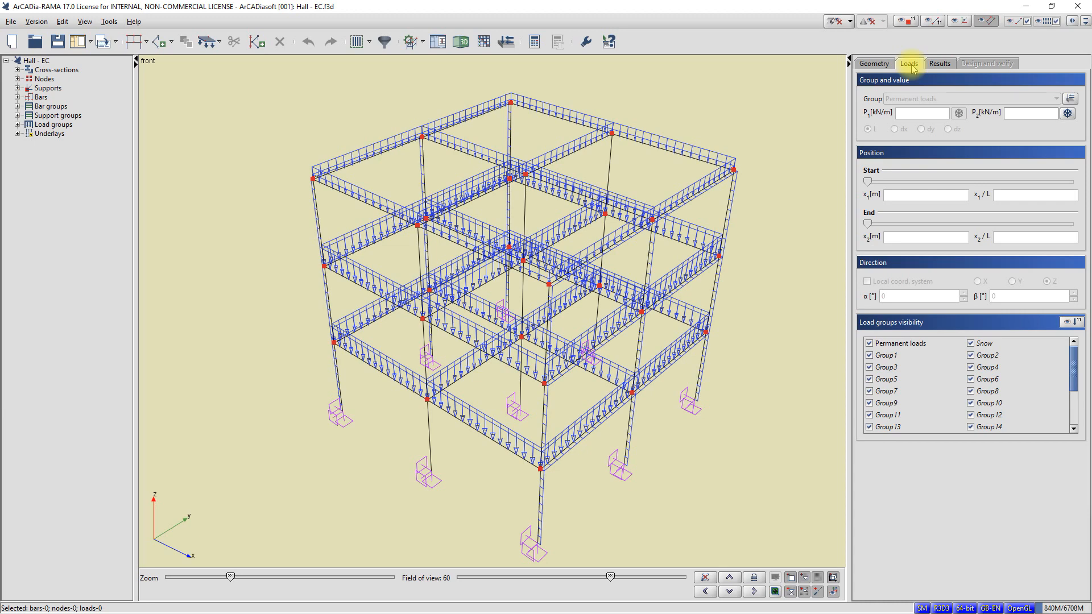
pyautogui.click(874, 64)
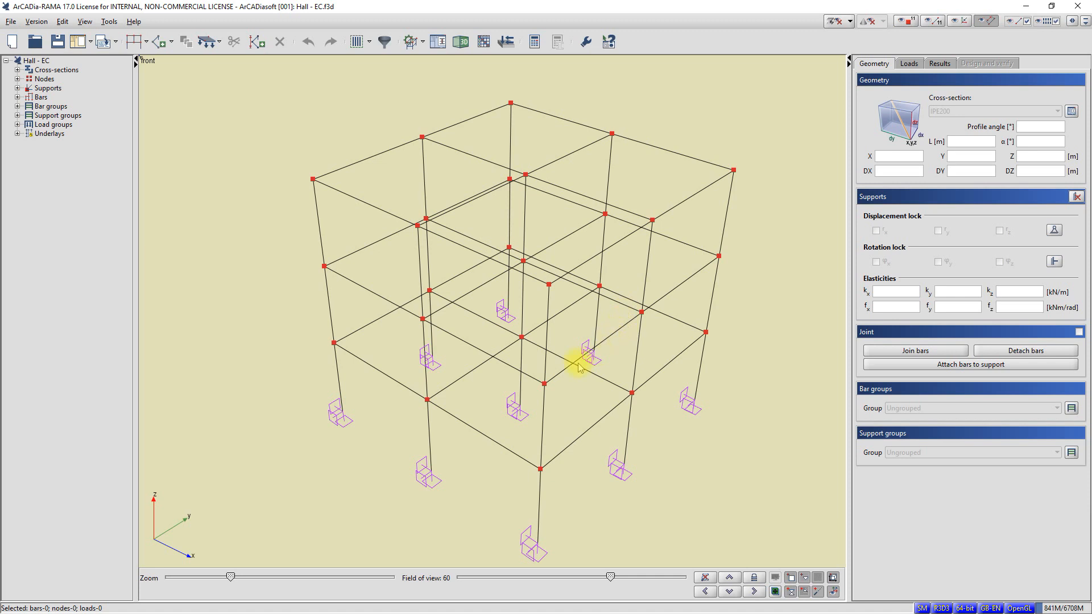
pyautogui.click(595, 426)
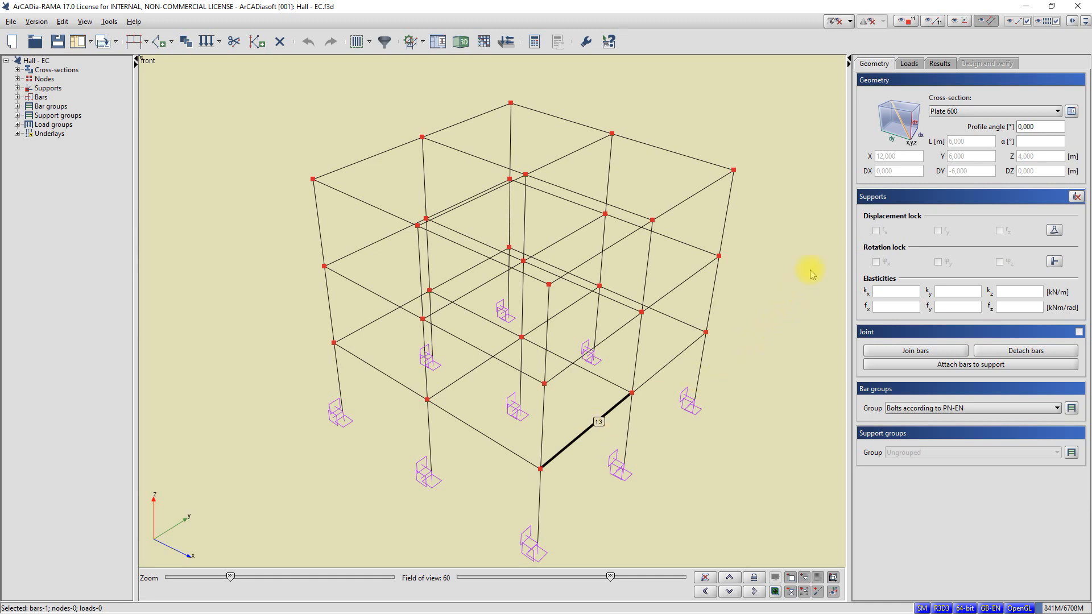
pyautogui.click(963, 112)
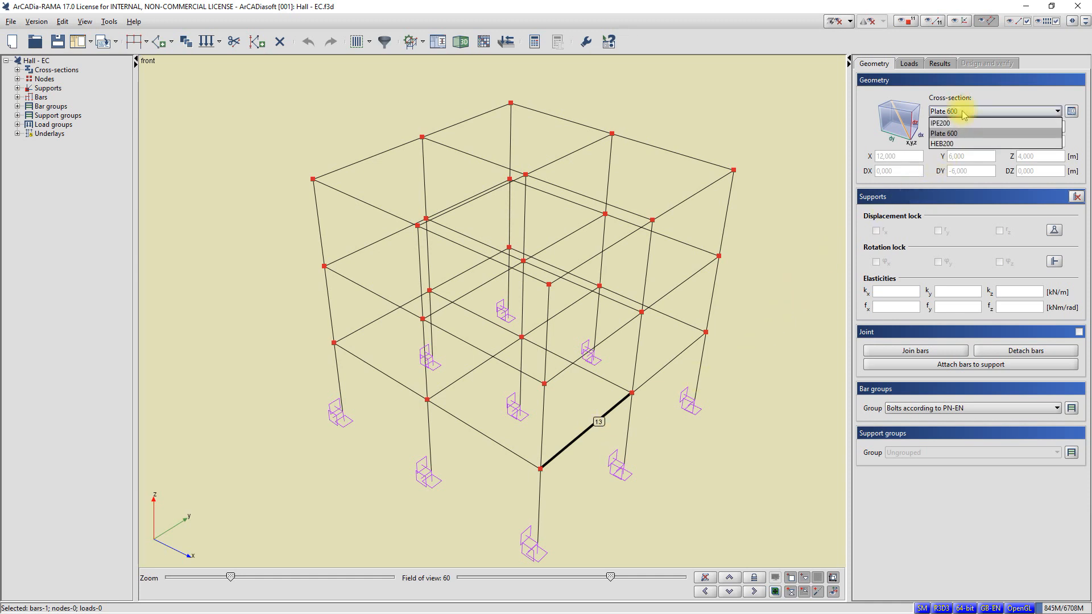
pyautogui.click(869, 102)
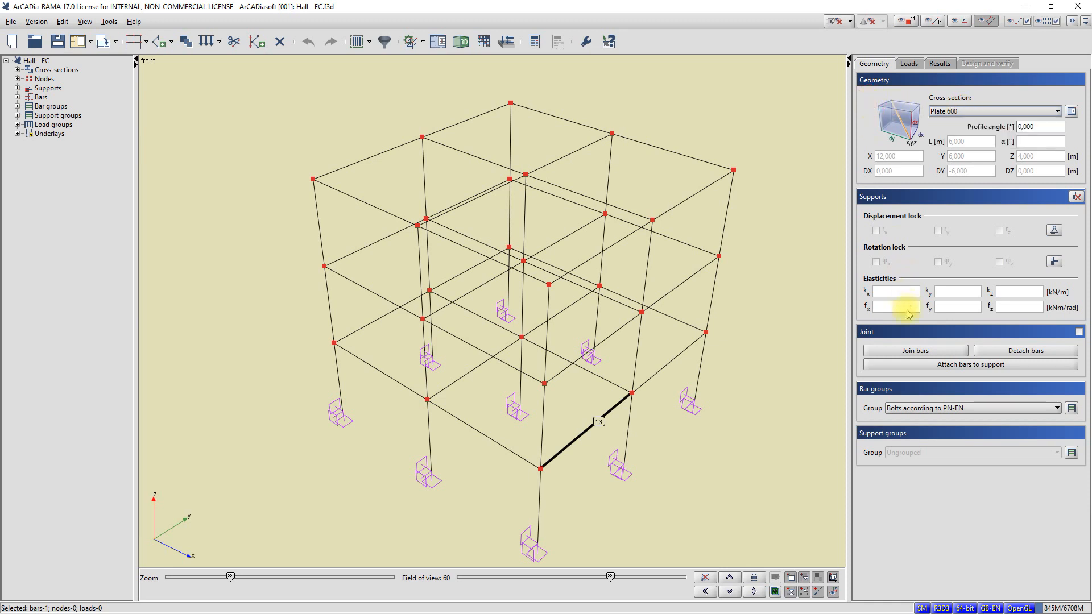
# Step: Review the bar group options of bar 13 and the support settings of the nearest corner node, clearing each selection
pyautogui.click(920, 409)
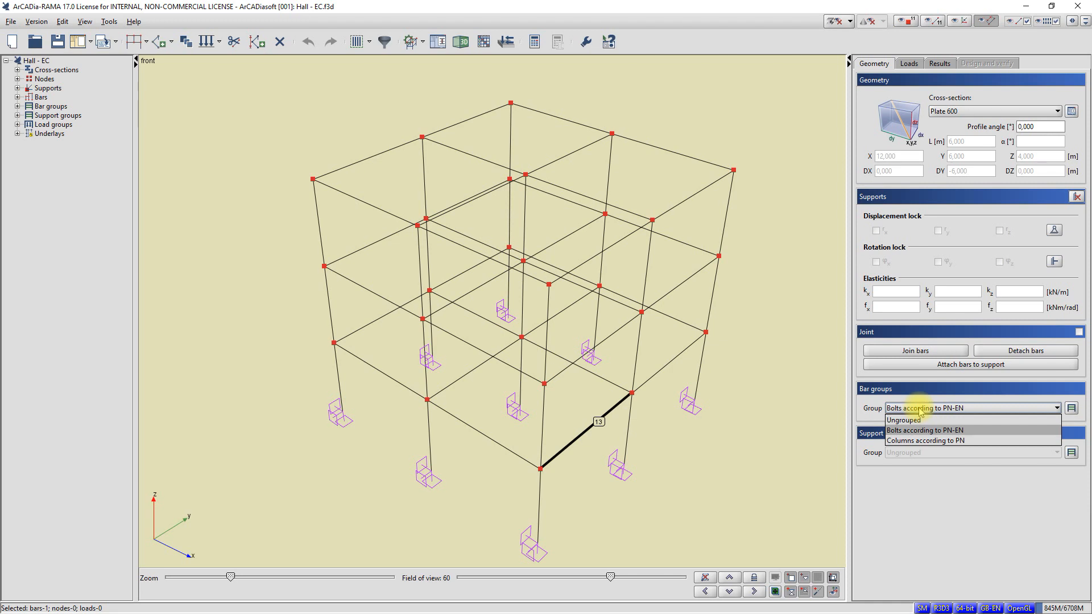
pyautogui.click(920, 408)
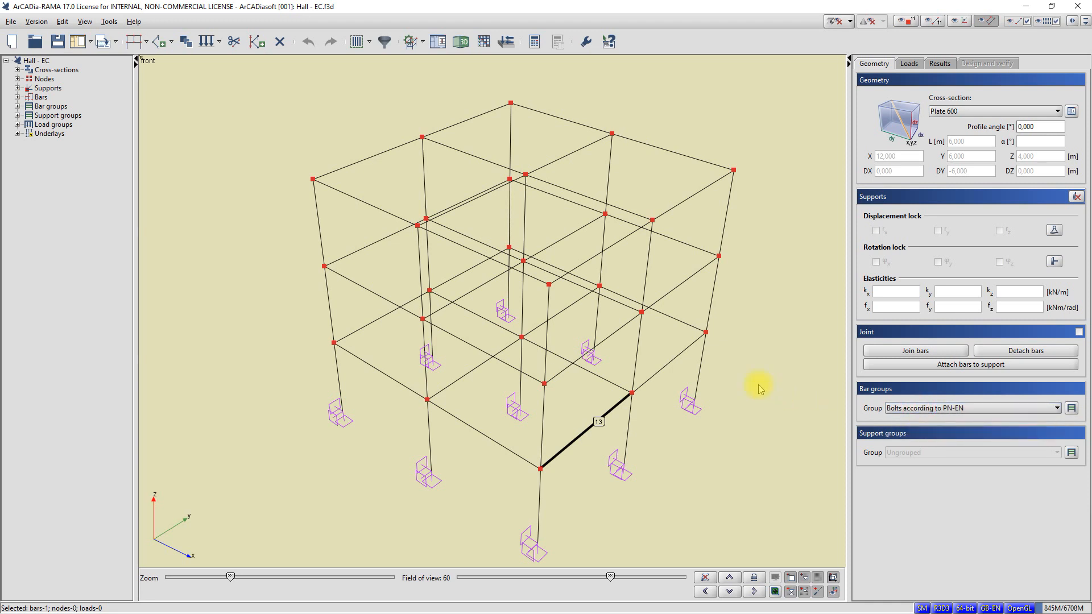
pyautogui.press('Escape')
pyautogui.press('Escape')
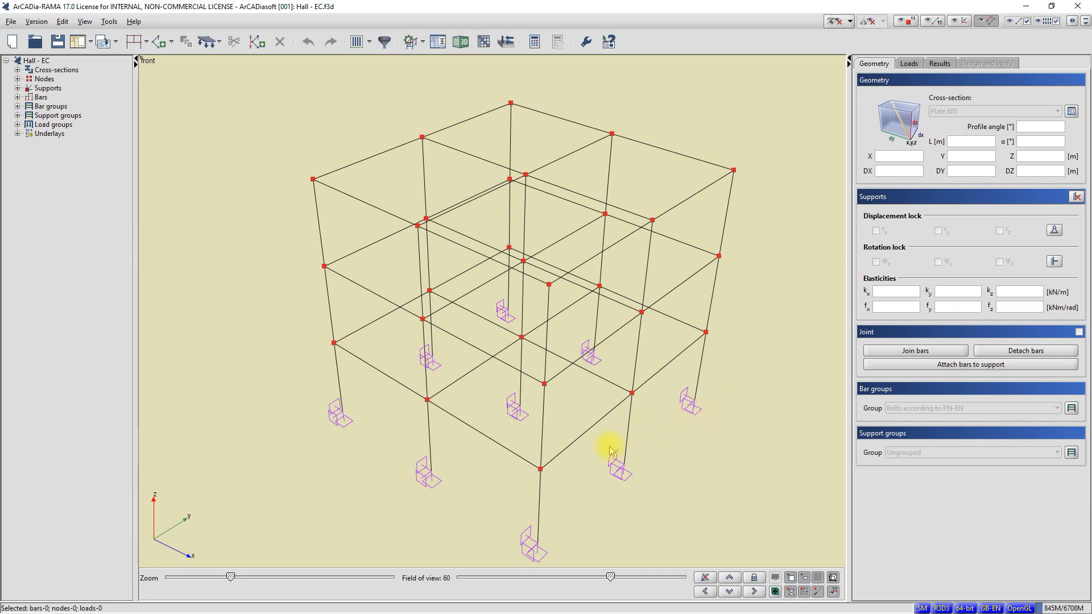
pyautogui.click(541, 471)
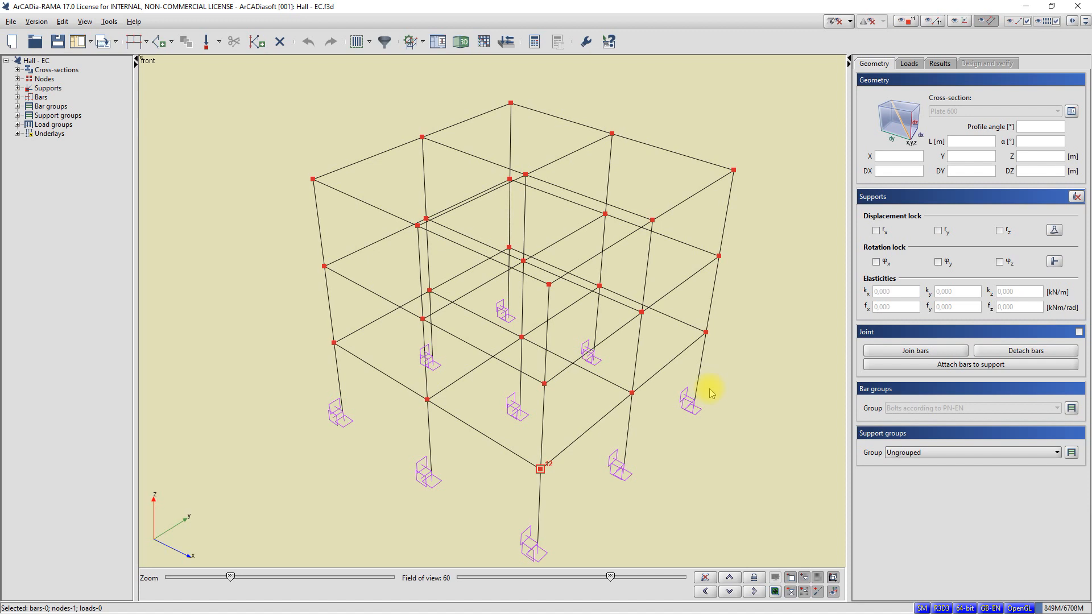
pyautogui.press('Escape')
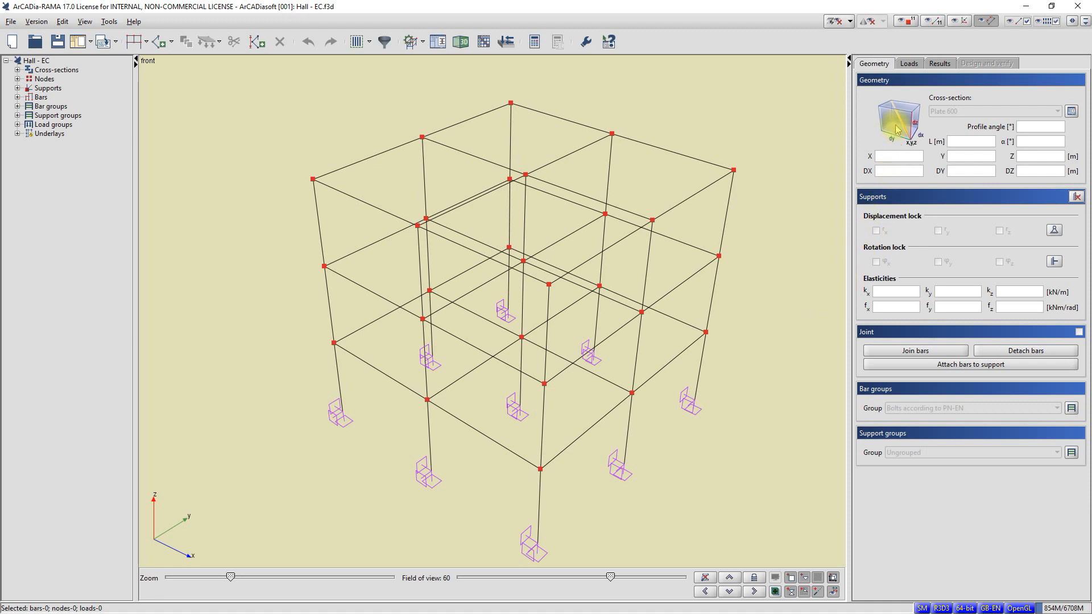
# Step: Display the frame loads again and review the group options of the distributed load on the nearest lowest-level beam
pyautogui.click(910, 64)
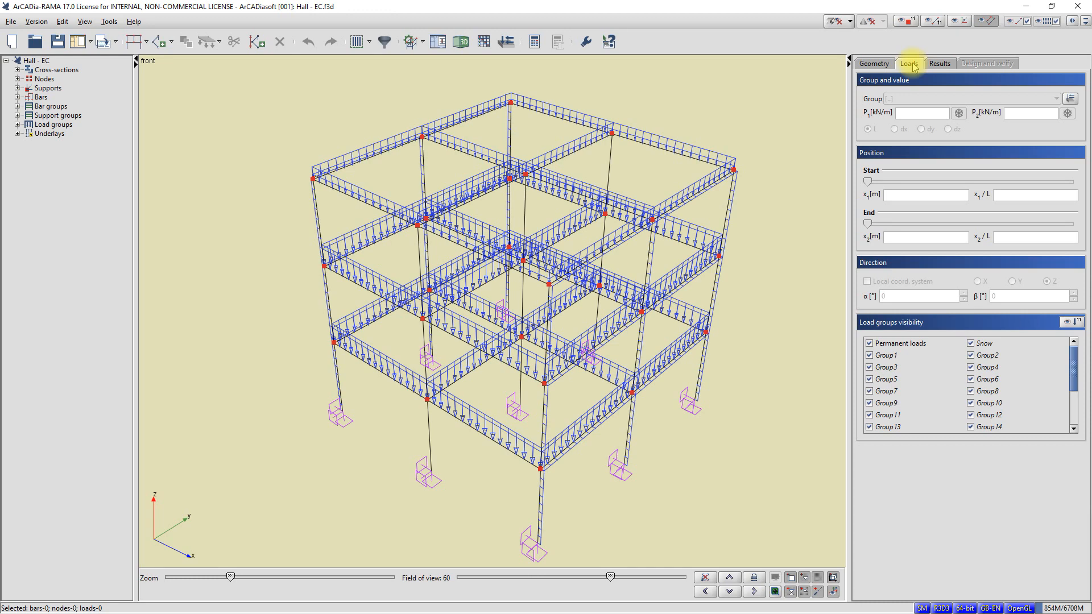
pyautogui.moveTo(690, 253); pyautogui.dragTo(671, 276, button='middle')
pyautogui.moveTo(671, 275); pyautogui.dragTo(678, 261, button='middle')
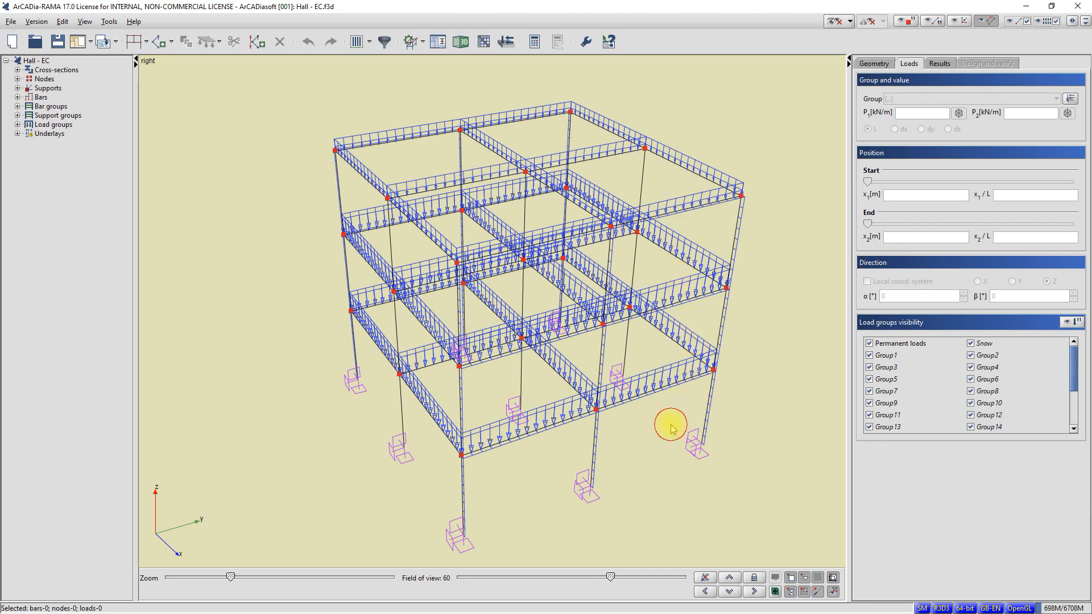
pyautogui.moveTo(668, 425); pyautogui.dragTo(673, 426, button='middle')
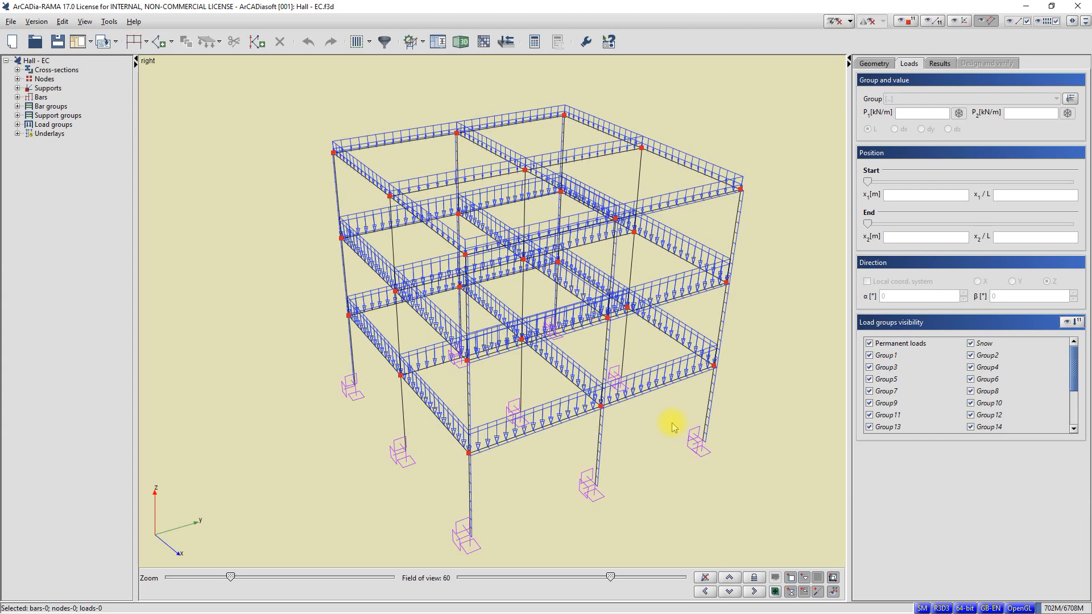
pyautogui.moveTo(672, 426); pyautogui.dragTo(595, 426, button='middle')
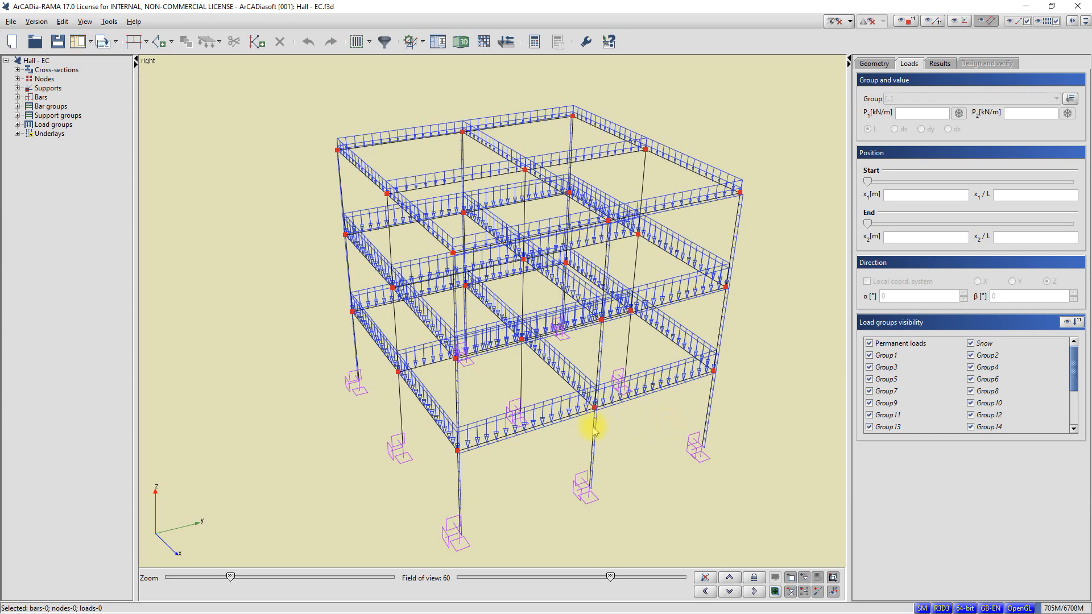
pyautogui.click(560, 402)
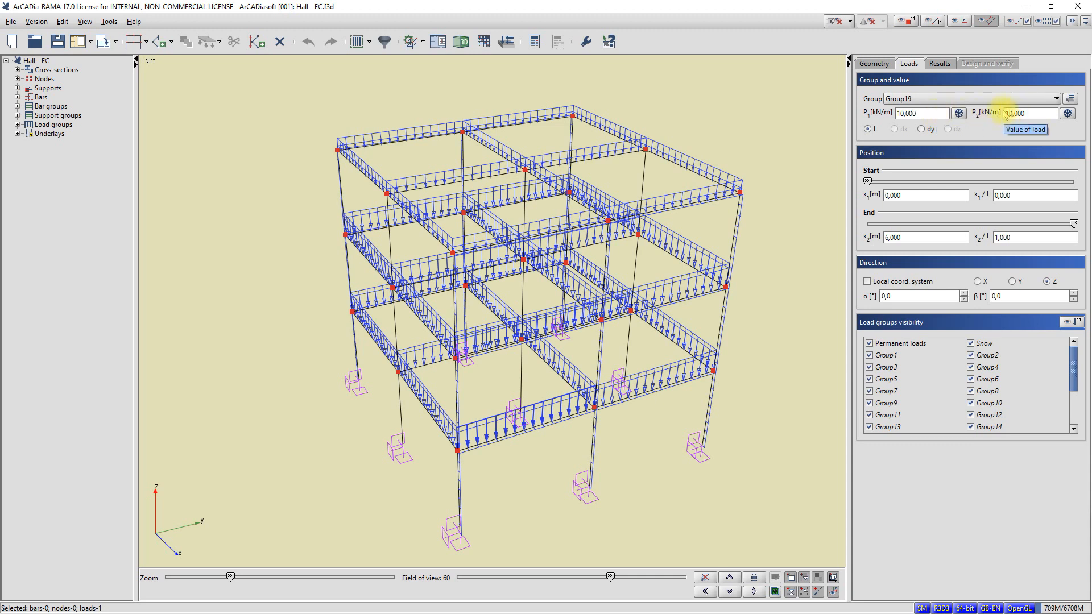
pyautogui.click(922, 100)
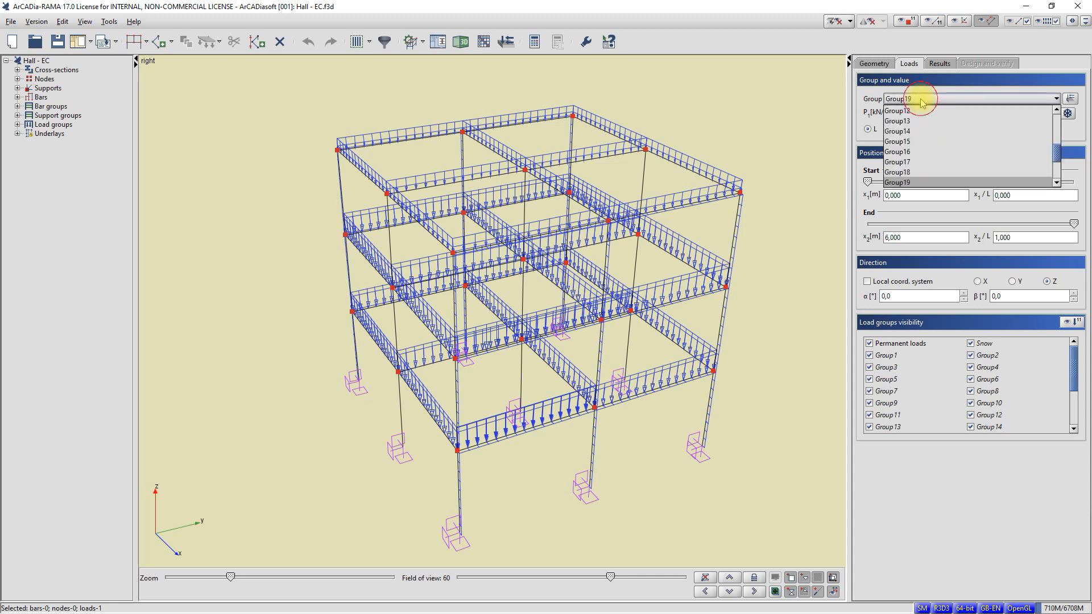
pyautogui.click(921, 101)
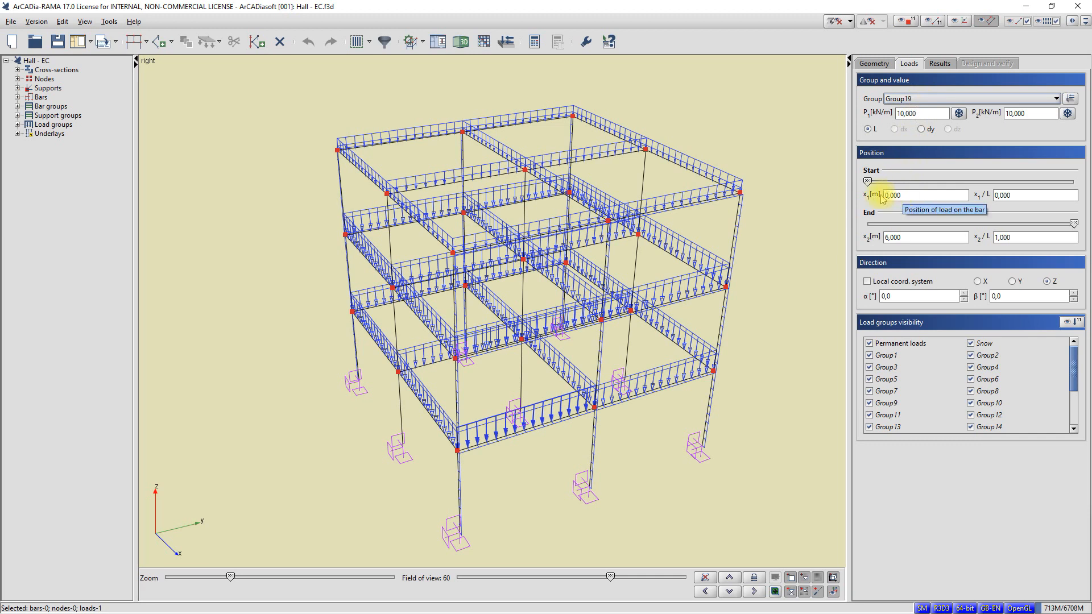
# Step: Try shortening the selected load by moving its end position along the bar, and restore the end to 6 m
pyautogui.moveTo(867, 182)
pyautogui.mouseDown()
pyautogui.moveTo(919, 182)
pyautogui.moveTo(866, 182)
pyautogui.mouseUp()
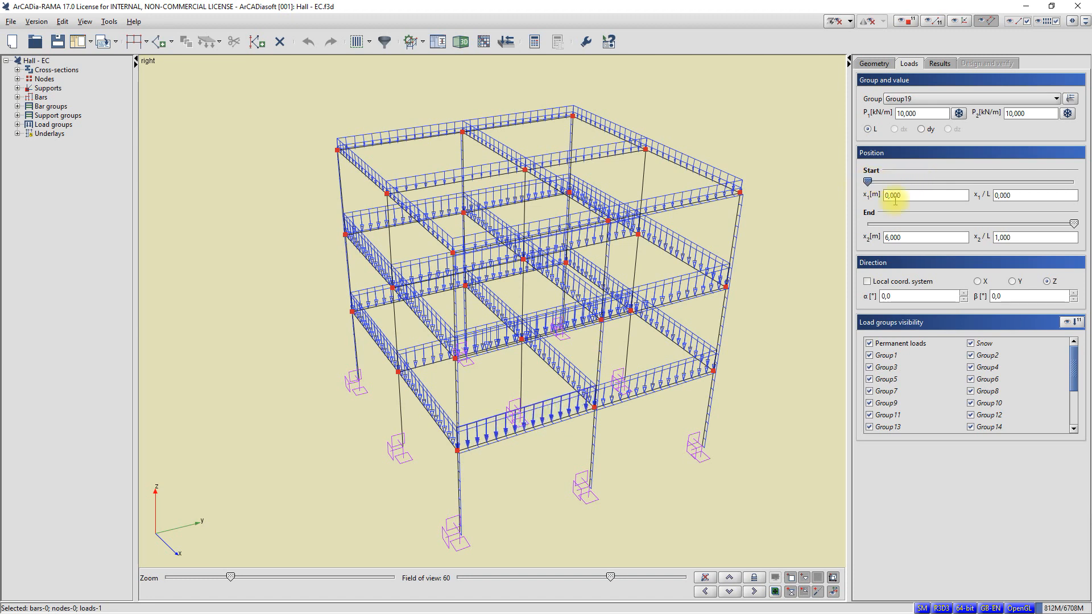
pyautogui.moveTo(1073, 224); pyautogui.dragTo(1066, 226)
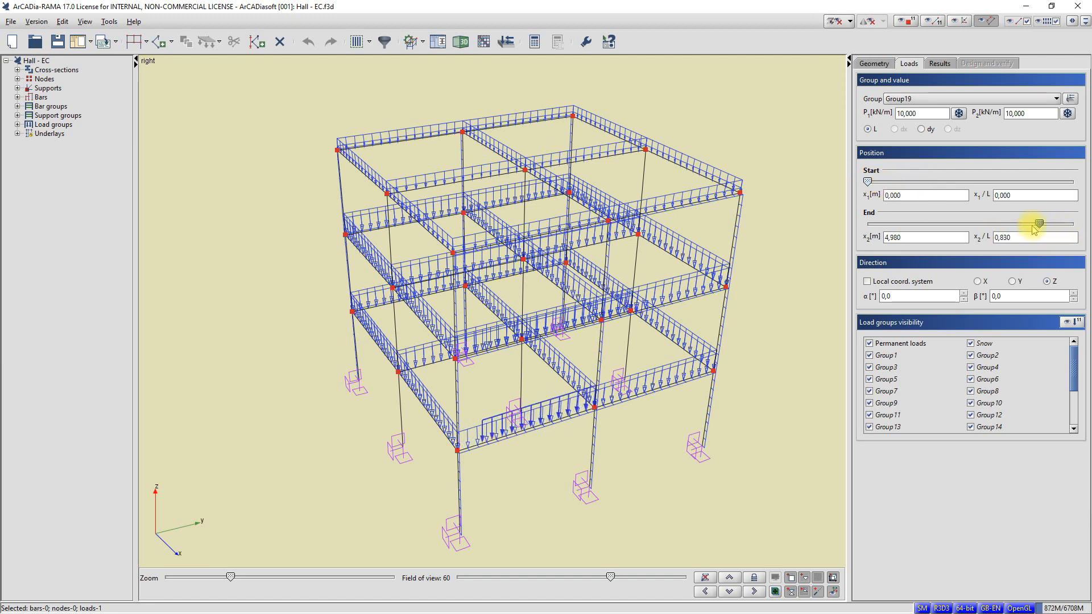
pyautogui.moveTo(1076, 225); pyautogui.dragTo(1086, 223)
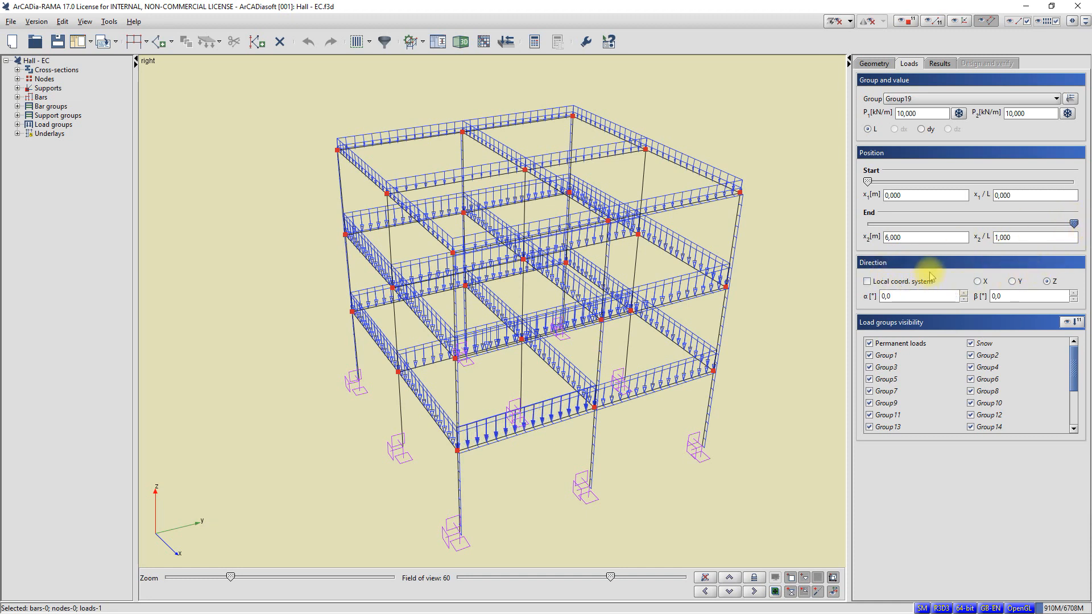
# Step: Try the X and Y directions for the selected load, return it to Z, and clear the selection
pyautogui.click(984, 282)
pyautogui.click(1012, 281)
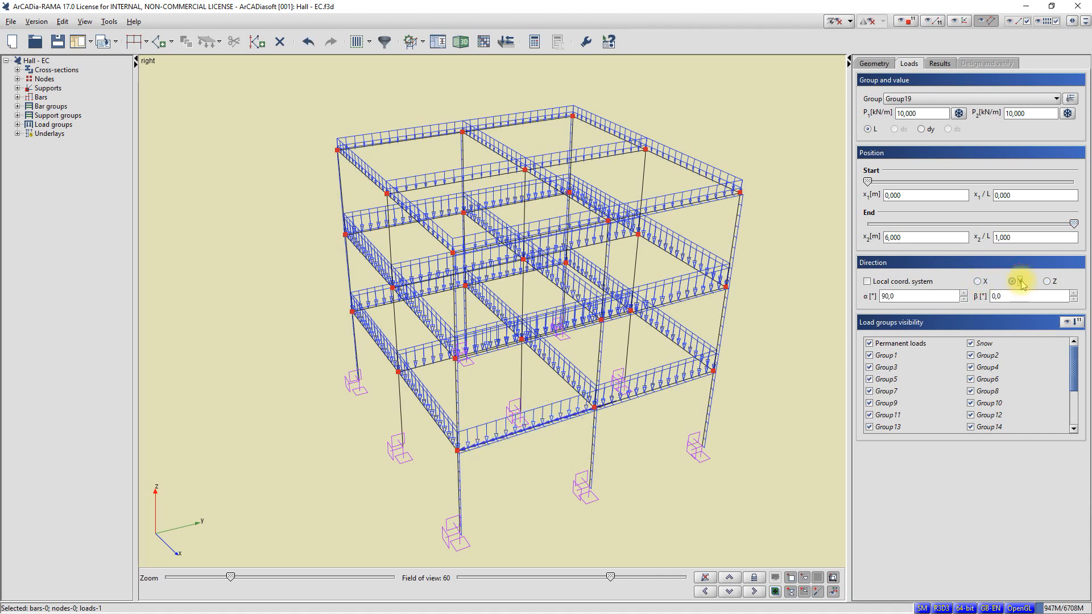
pyautogui.click(1047, 282)
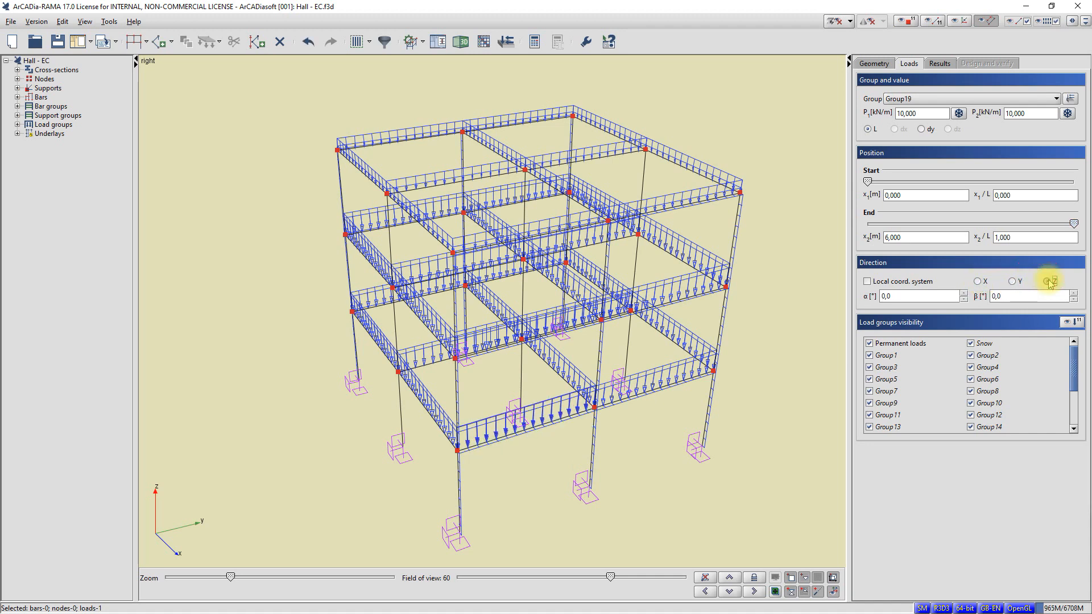
pyautogui.moveTo(738, 320); pyautogui.dragTo(745, 331, button='middle')
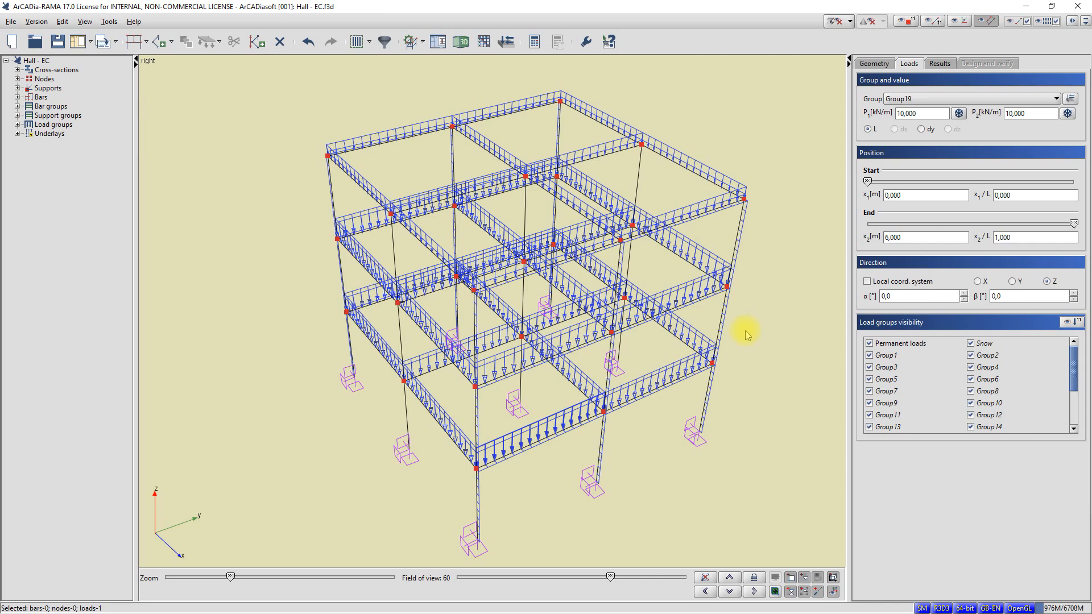
pyautogui.press('Escape')
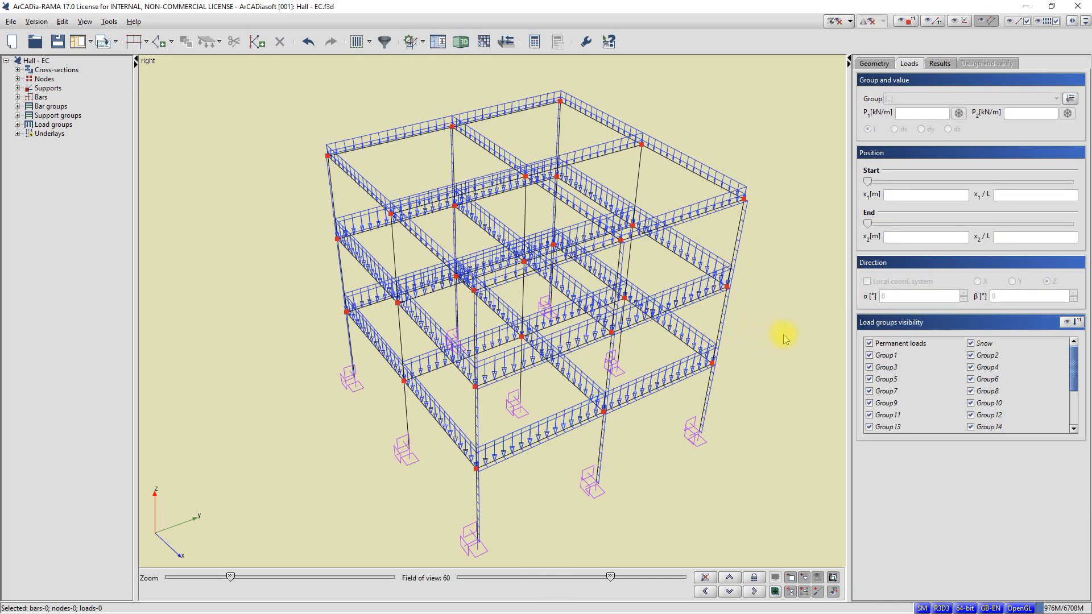
# Step: Toggle the visibility of the Permanent loads and Snow groups off and on, and inspect the loaded frame
pyautogui.click(904, 346)
pyautogui.click(979, 344)
pyautogui.click(979, 344)
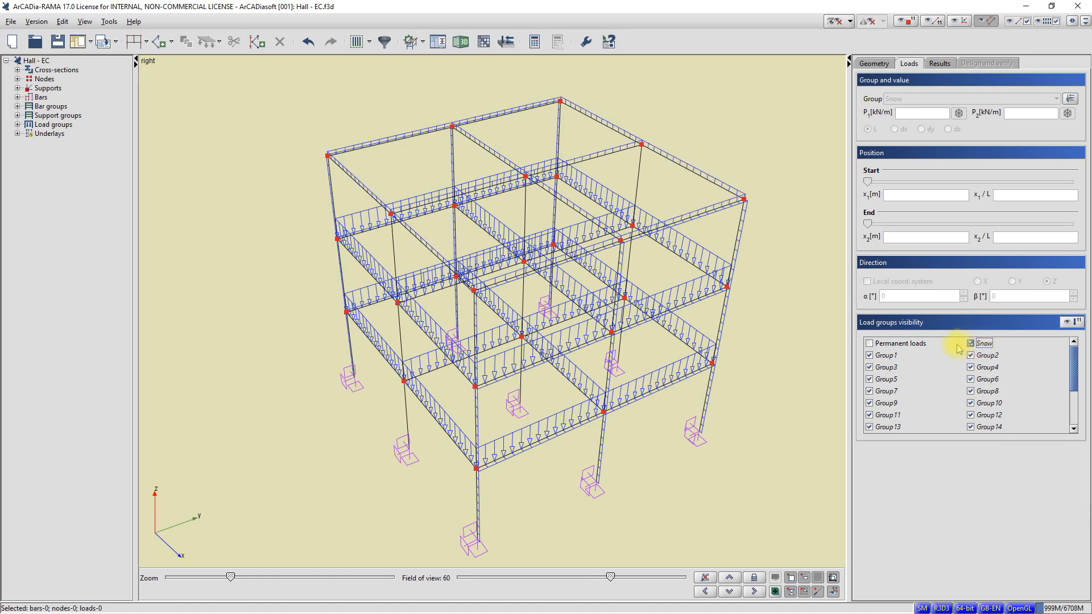
pyautogui.click(913, 347)
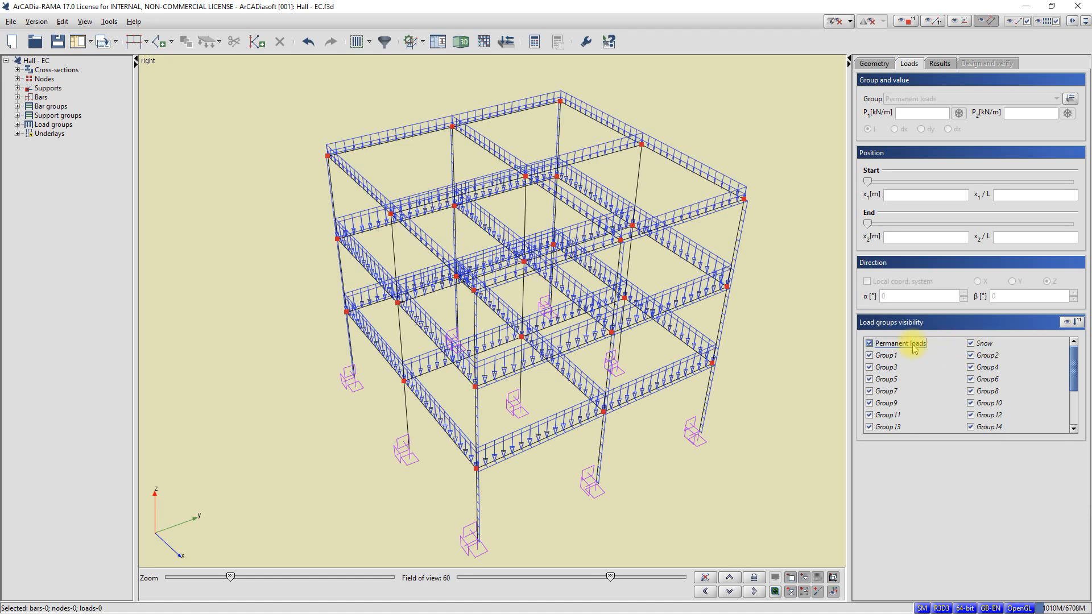
pyautogui.scroll(-1, 760, 314)
pyautogui.moveTo(760, 313); pyautogui.dragTo(718, 311, button='middle')
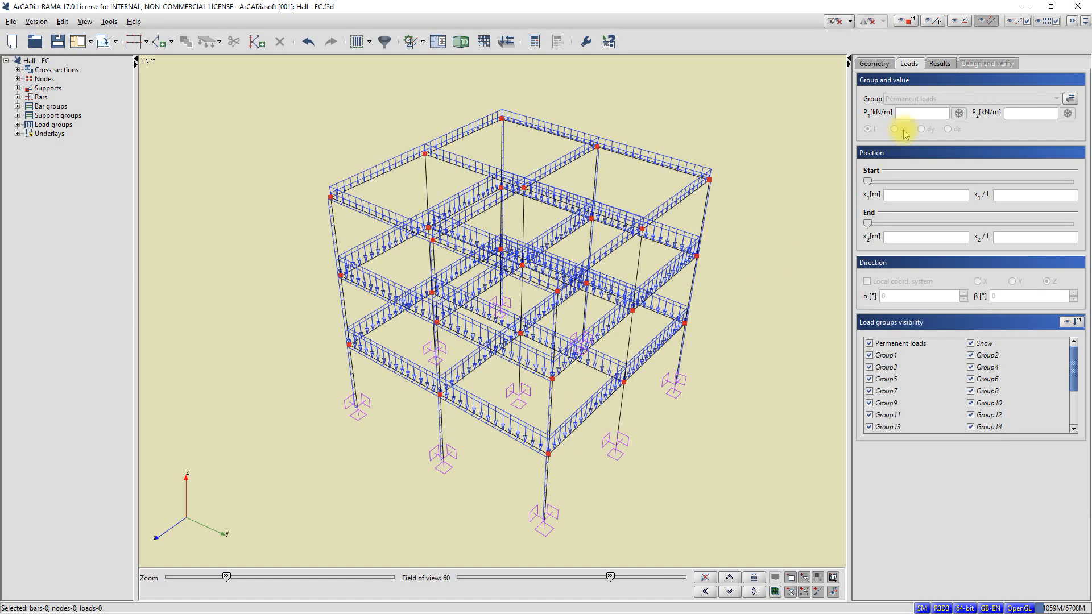
# Step: Open the calculation results and show the N diagram for Dead weight instead of Permanent loads
pyautogui.click(941, 64)
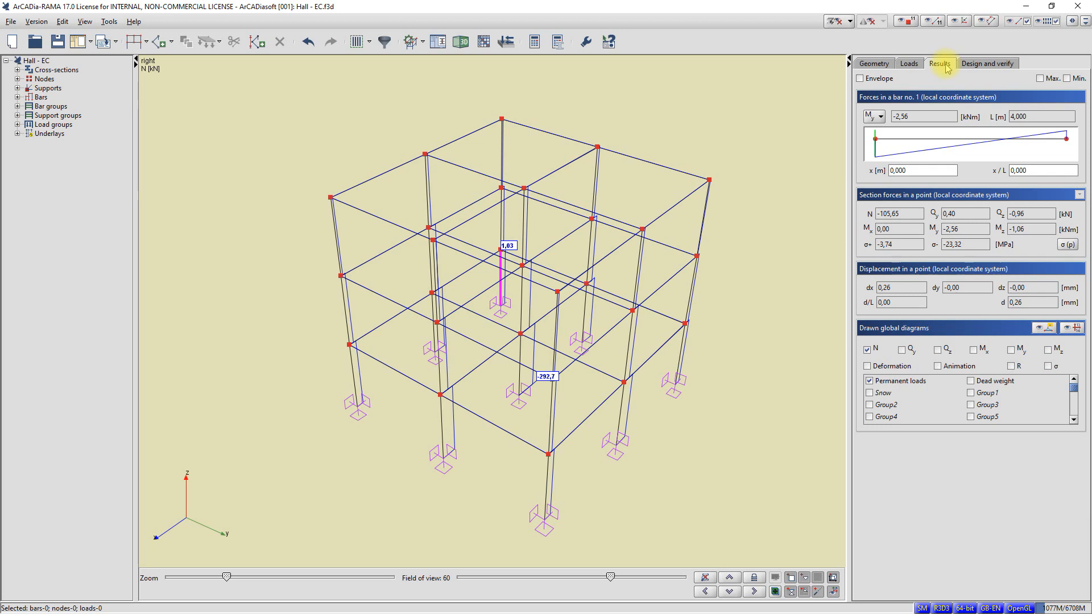
pyautogui.click(910, 382)
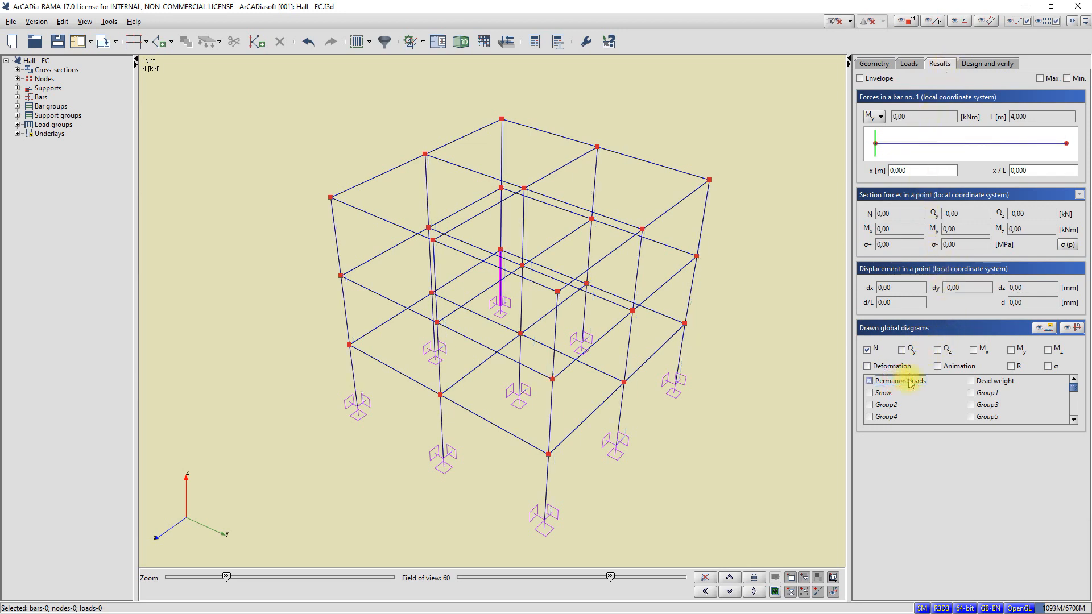
pyautogui.click(978, 386)
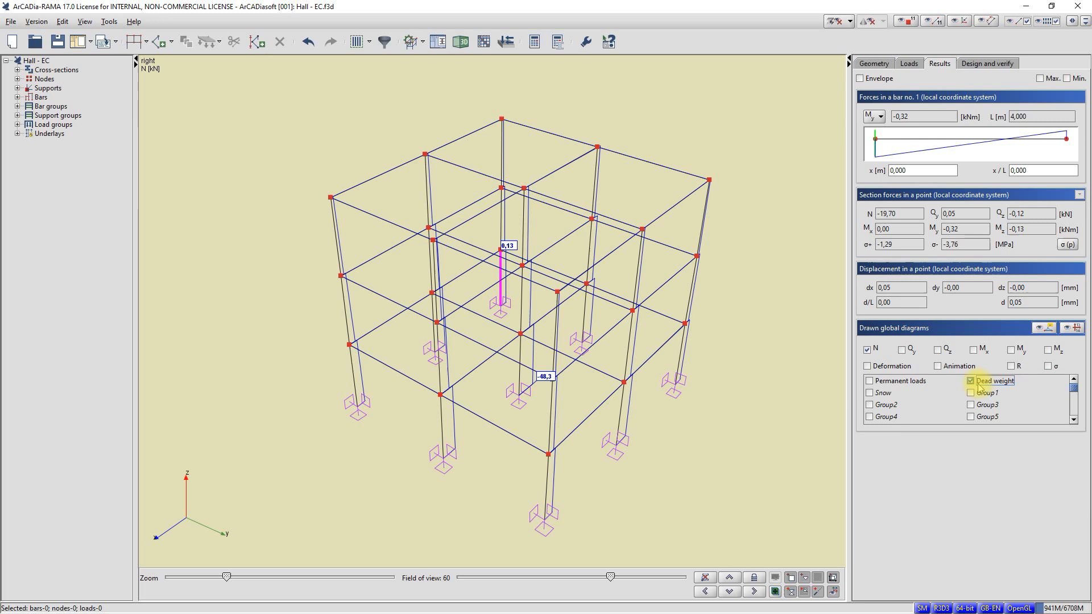
# Step: Replace the N diagram with the My bending moment diagram and examine it around the frame
pyautogui.click(1016, 351)
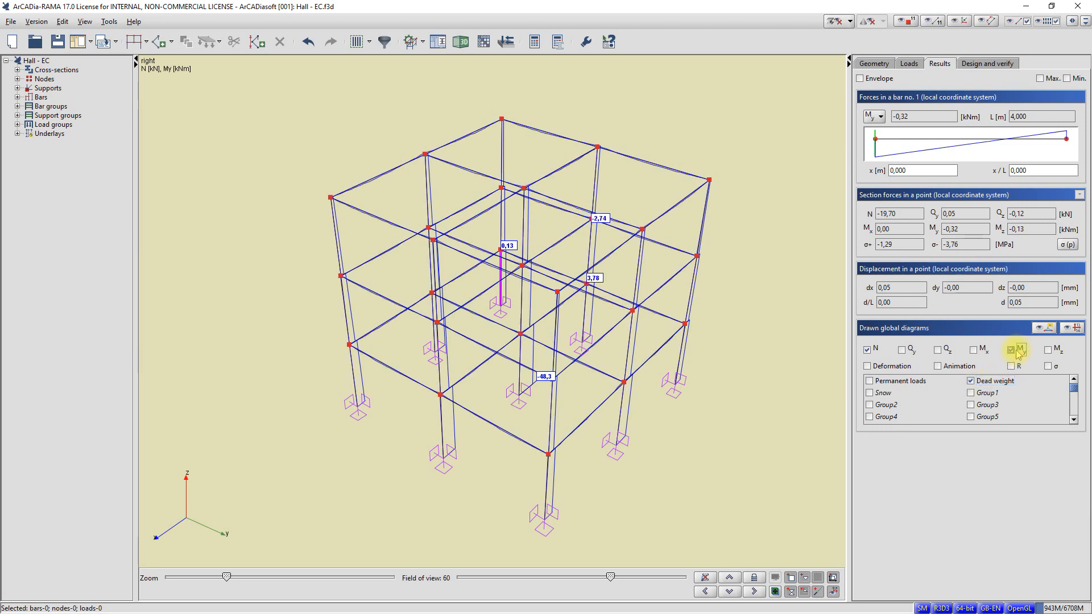
pyautogui.click(868, 351)
pyautogui.moveTo(796, 350)
pyautogui.mouseDown(button='right')
pyautogui.moveTo(774, 352)
pyautogui.moveTo(784, 350)
pyautogui.mouseUp(button='right')
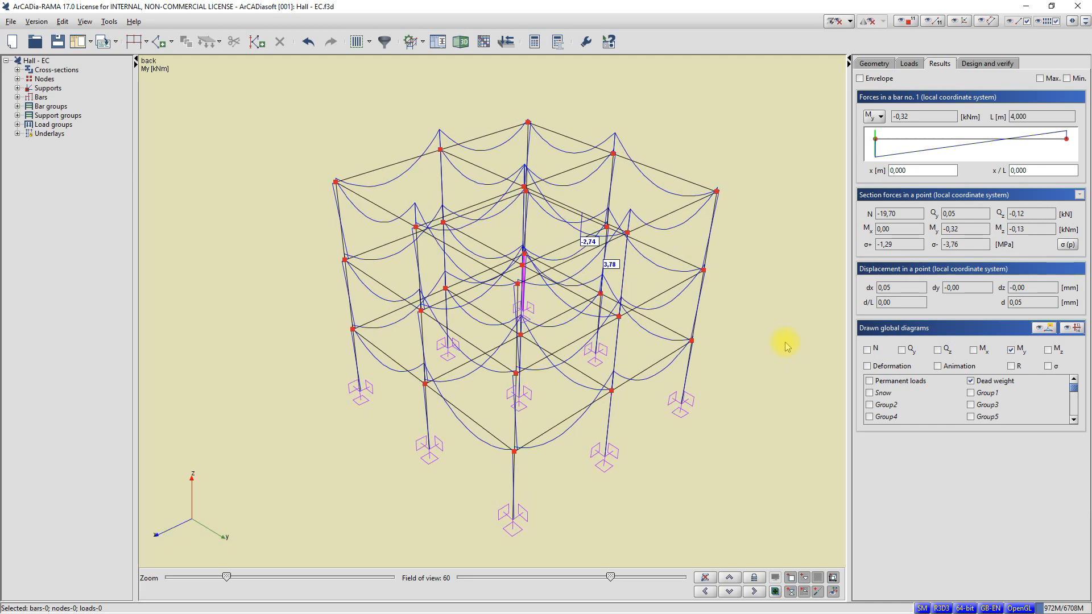
pyautogui.moveTo(777, 346); pyautogui.dragTo(748, 363, button='right')
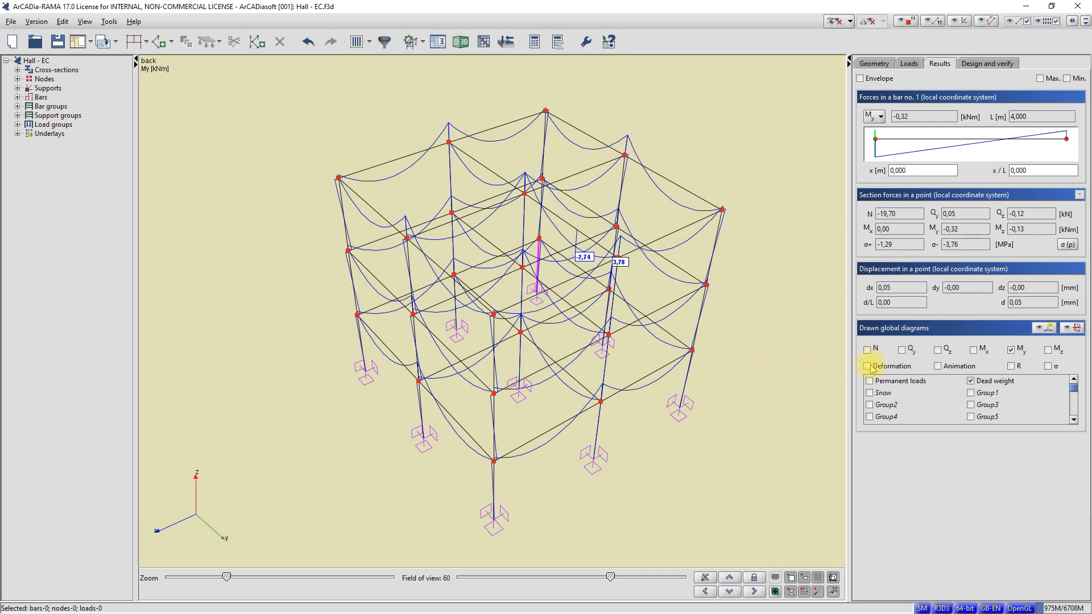
# Step: Replace the My diagram with the frame's Deformation under Dead weight
pyautogui.click(1012, 349)
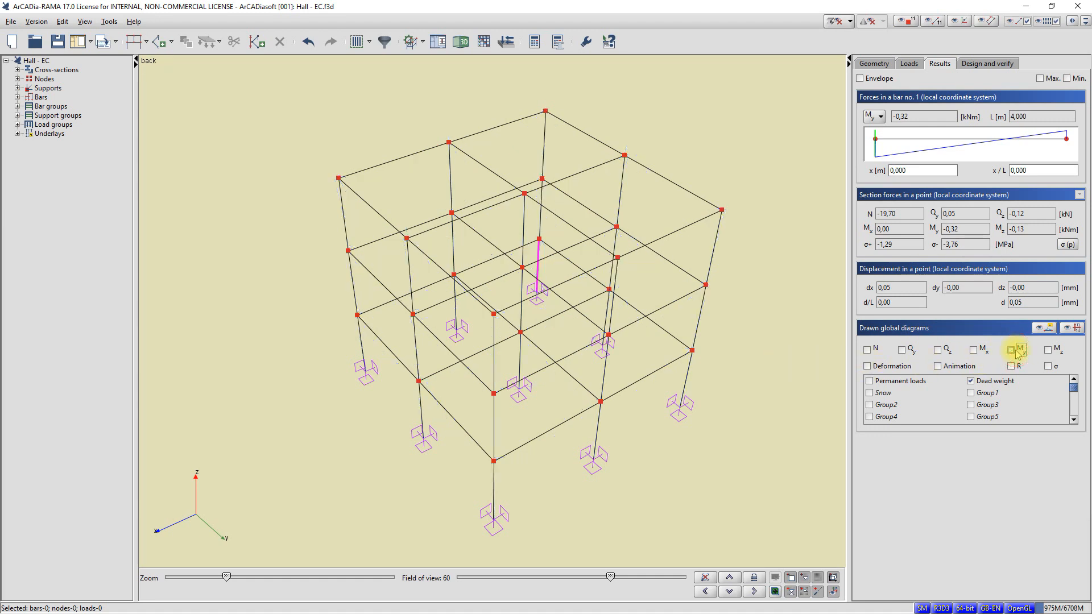
pyautogui.click(898, 368)
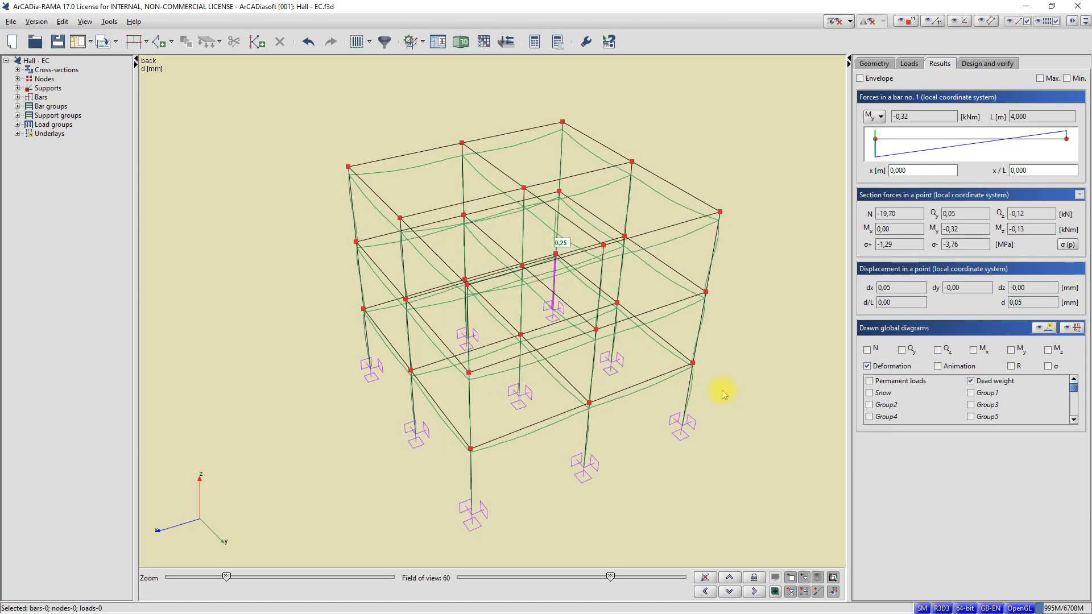
# Step: Examine the frame's deformation under Dead weight, then run its animation and stop it
pyautogui.scroll(1, 721, 381)
pyautogui.scroll(-1, 721, 381)
pyautogui.moveTo(720, 381); pyautogui.dragTo(708, 373, button='middle')
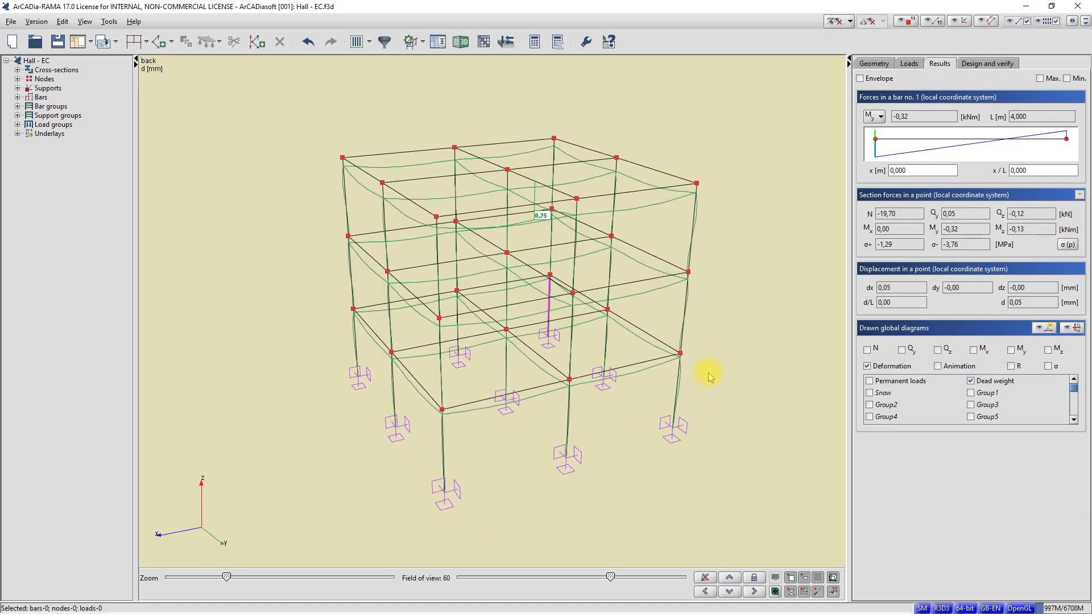
pyautogui.click(938, 367)
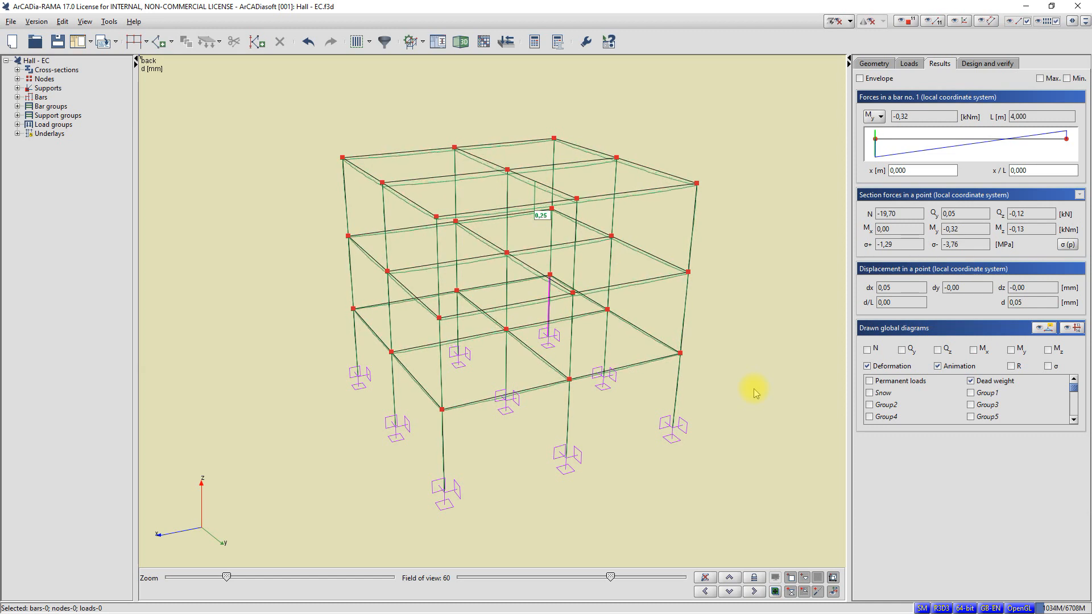
pyautogui.click(938, 366)
# Step: Hide the Deformation, show the My bending moment diagram for Dead weight again, and inspect it from several angles
pyautogui.click(867, 366)
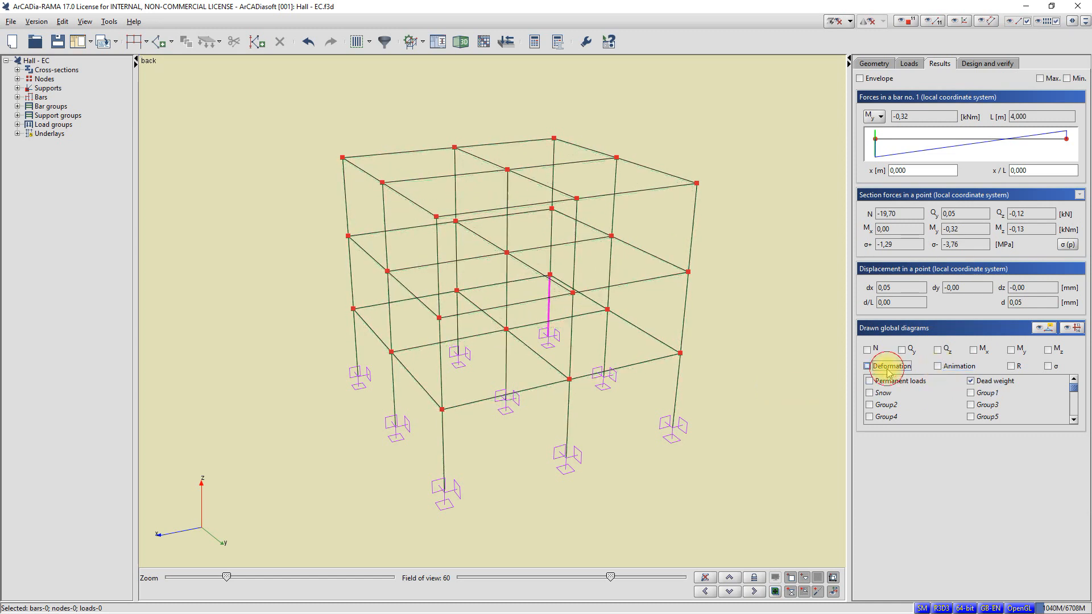
pyautogui.click(1011, 351)
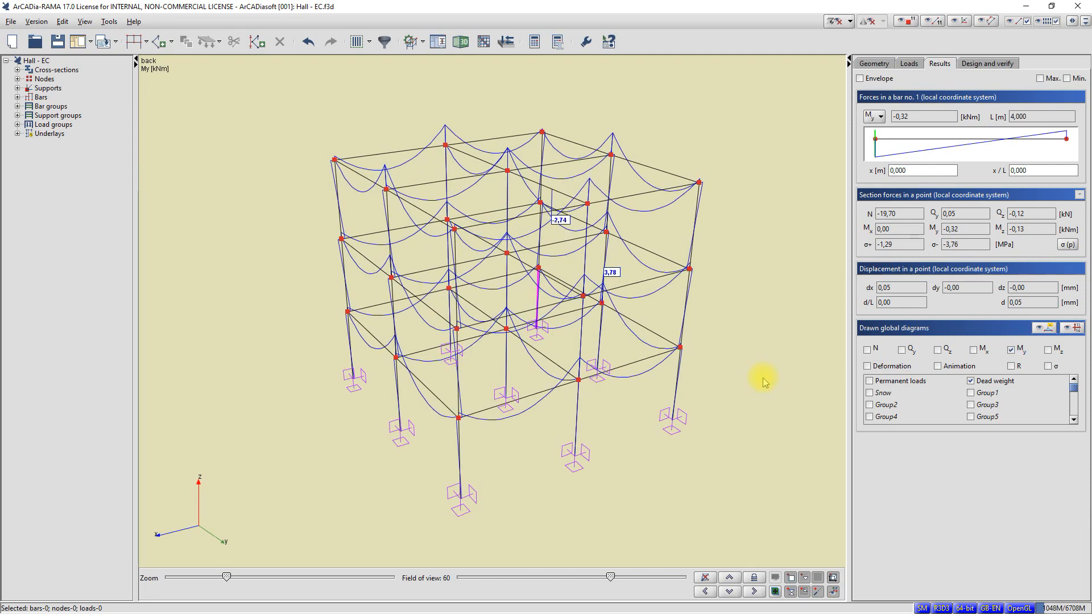
pyautogui.moveTo(764, 380)
pyautogui.mouseDown(button='middle')
pyautogui.moveTo(773, 387)
pyautogui.moveTo(753, 383)
pyautogui.mouseUp(button='middle')
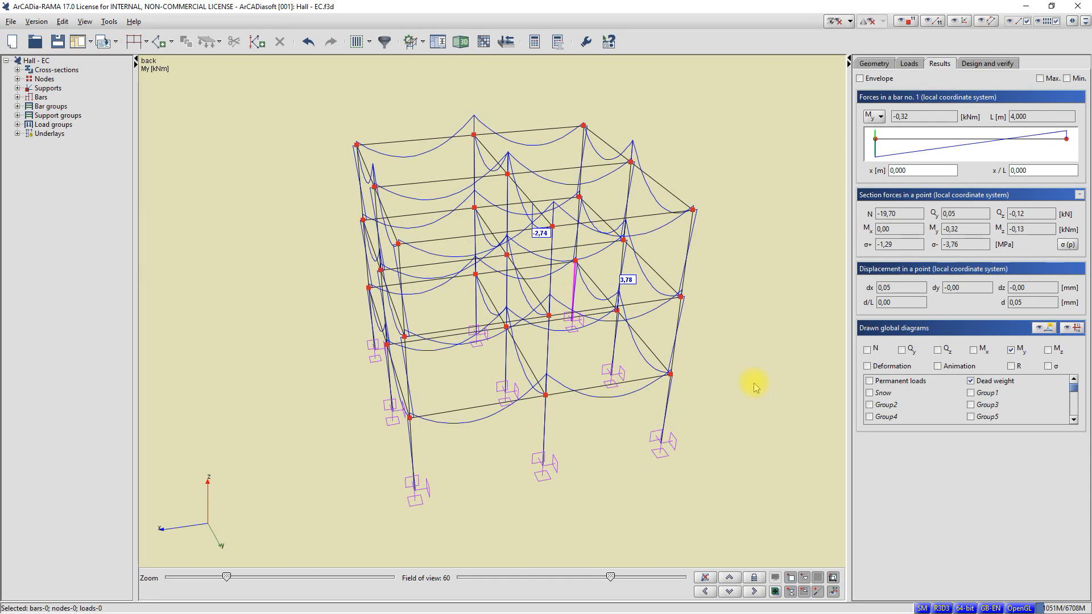
pyautogui.moveTo(753, 384); pyautogui.dragTo(755, 380, button='middle')
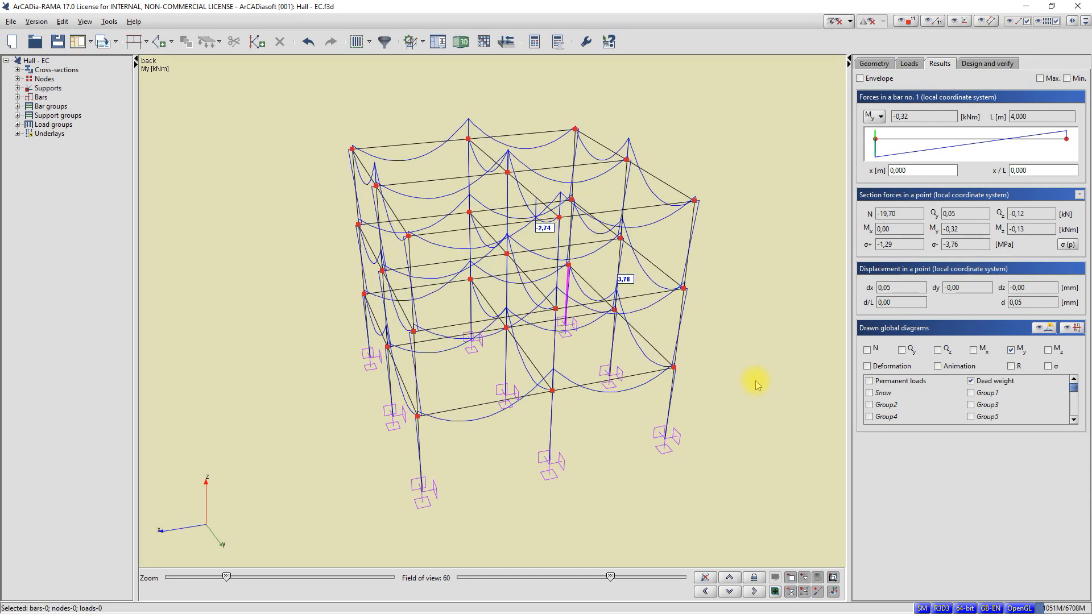
pyautogui.moveTo(757, 381); pyautogui.dragTo(766, 380, button='middle')
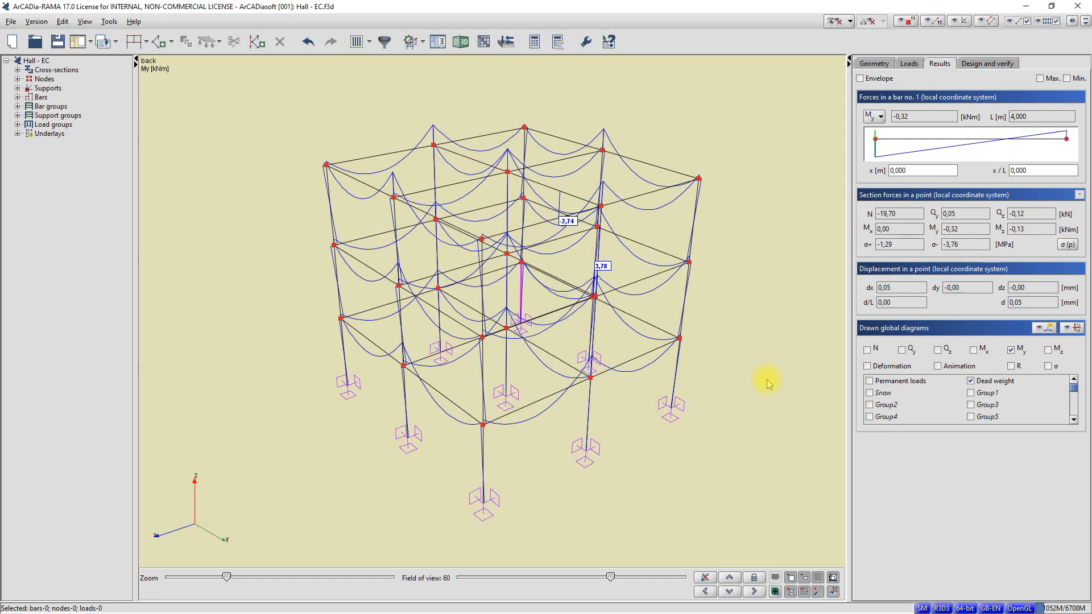
# Step: Select bar 17 and check its section forces at several points along its My diagram, ending at x = 3,900 m
pyautogui.click(636, 362)
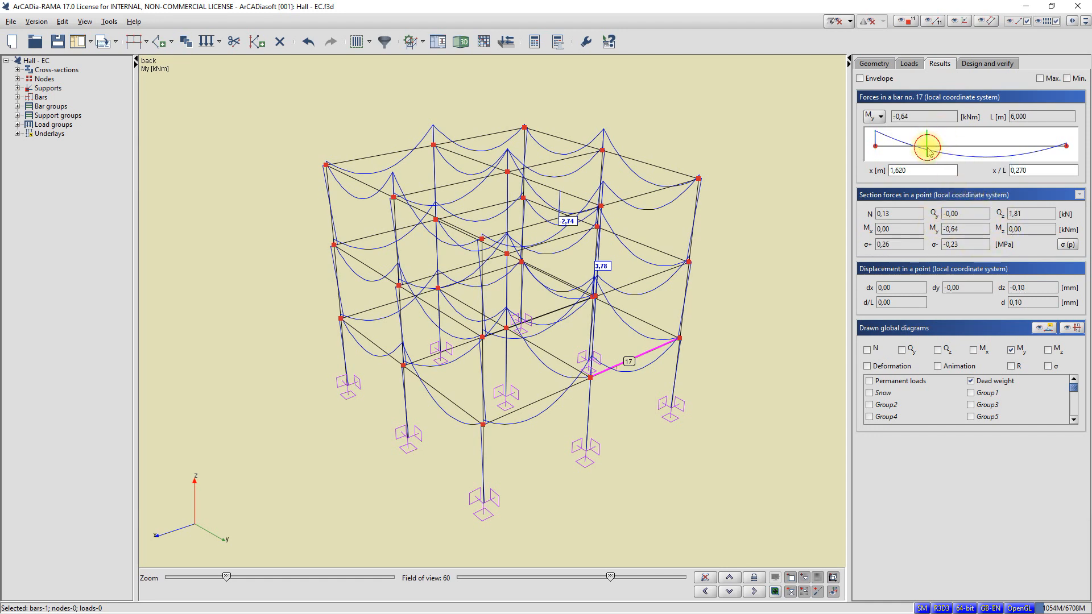
pyautogui.click(978, 156)
pyautogui.moveTo(978, 154); pyautogui.dragTo(978, 154)
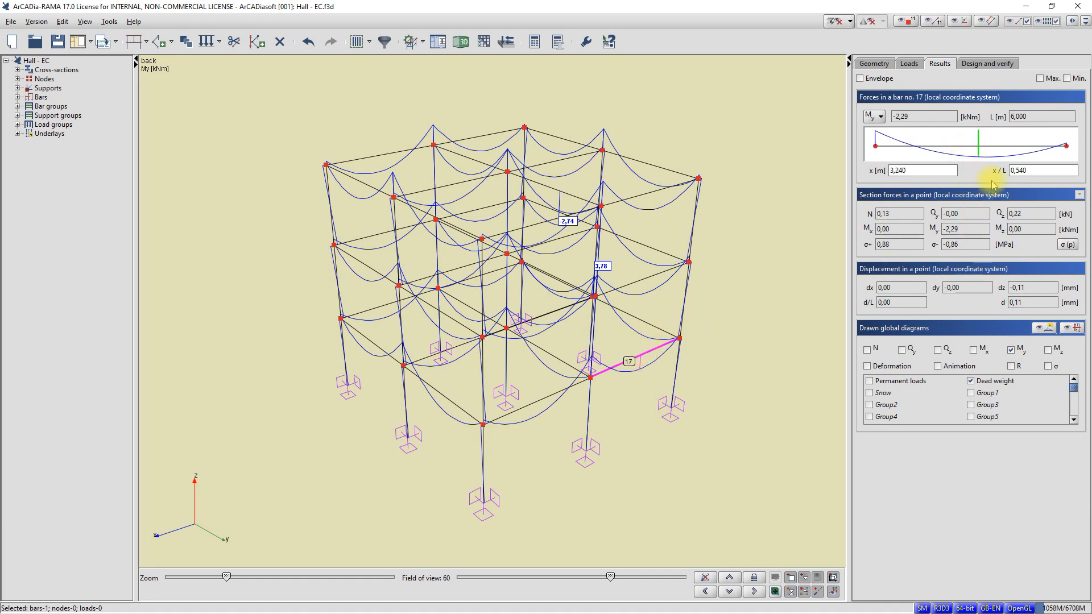
pyautogui.moveTo(1001, 151)
pyautogui.mouseDown()
pyautogui.moveTo(1030, 150)
pyautogui.moveTo(984, 150)
pyautogui.mouseUp()
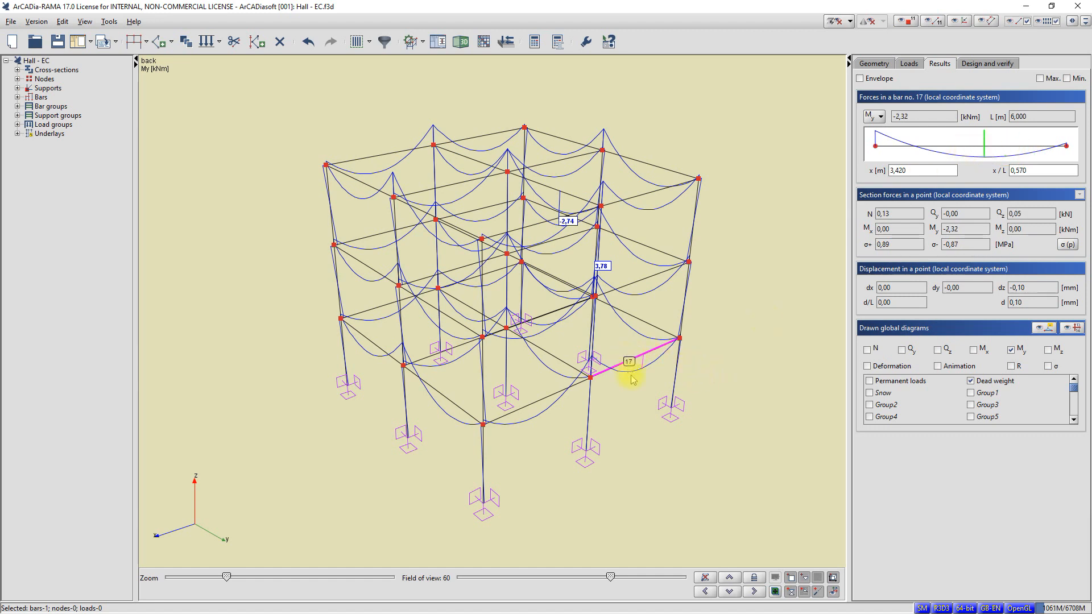
pyautogui.click(952, 149)
pyautogui.click(999, 149)
# Step: Review the normal, shear and reduced stress distributions of bar 17 at x = 3,900 m, and close the stress window
pyautogui.click(1069, 245)
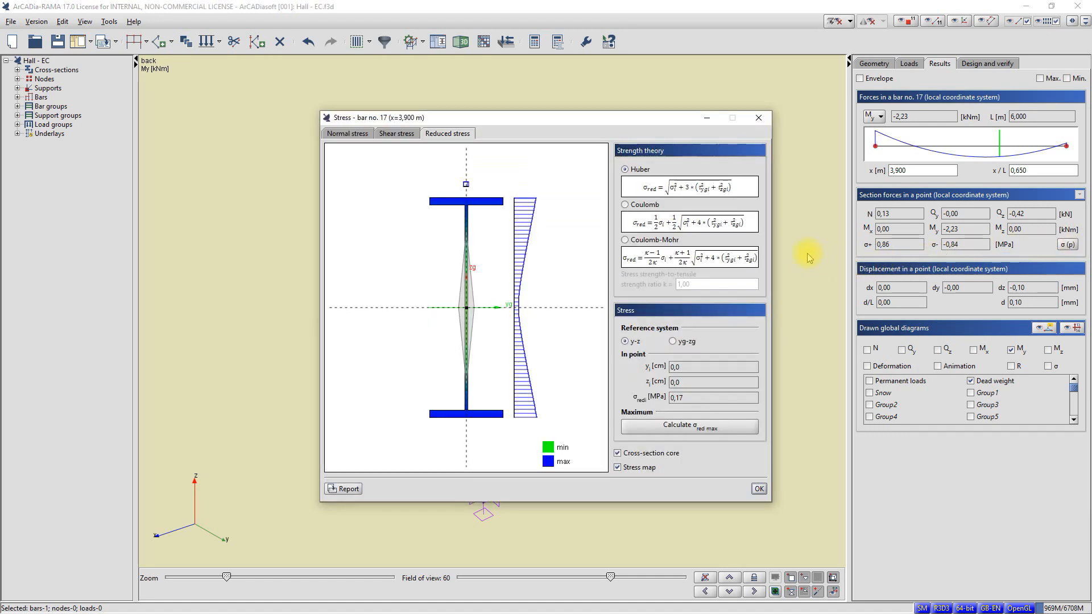
pyautogui.click(354, 137)
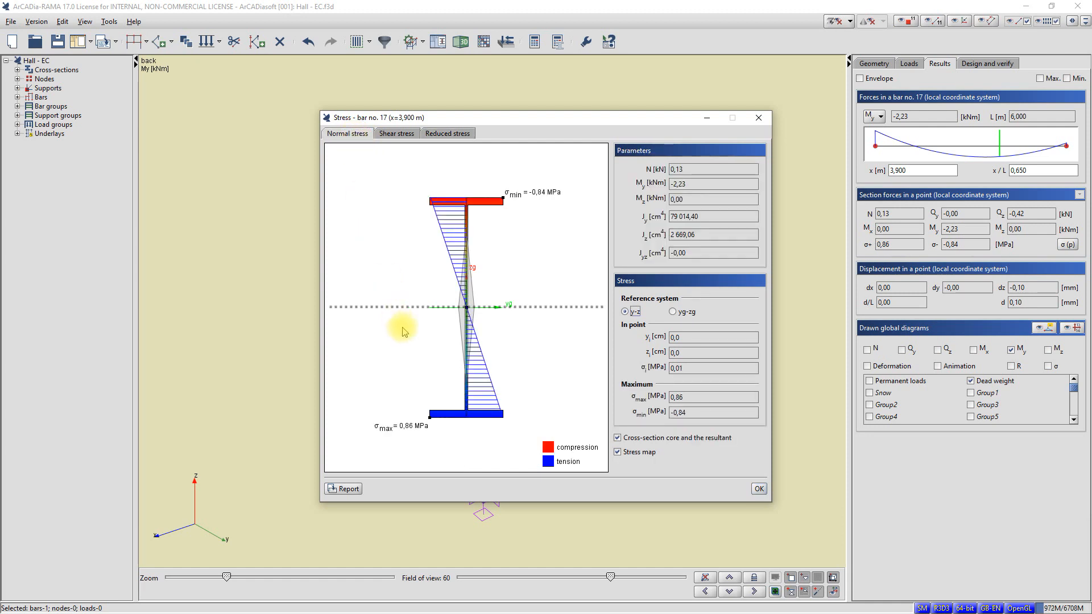
pyautogui.click(382, 137)
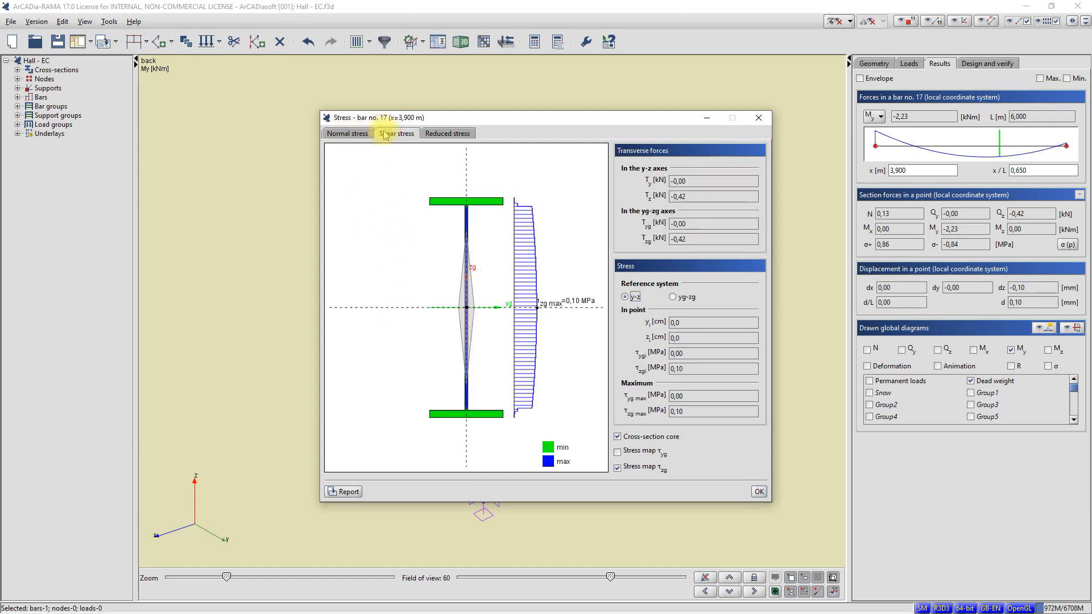
pyautogui.click(452, 136)
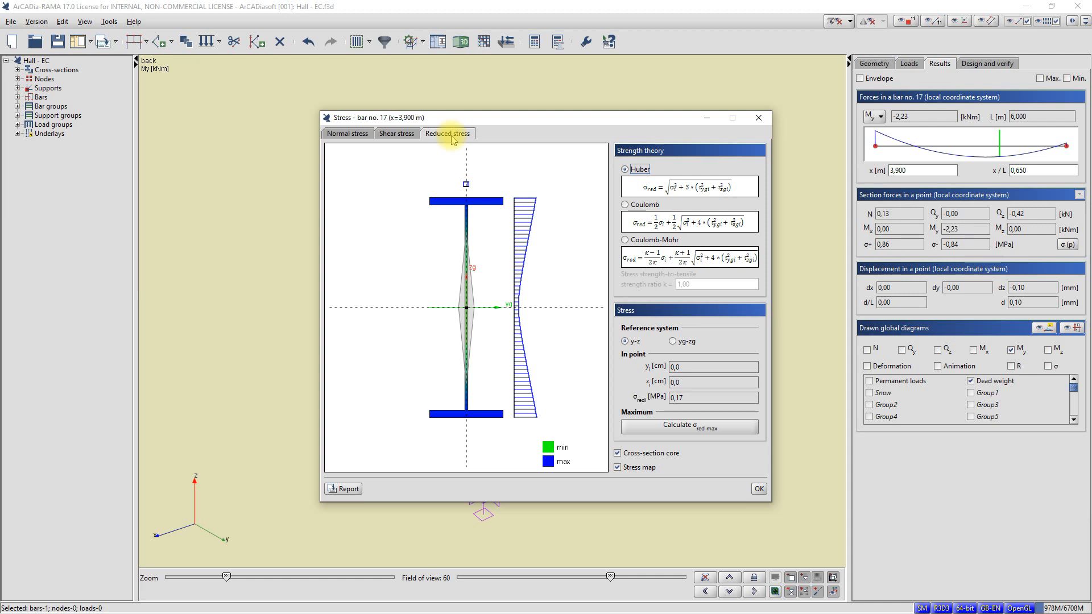
pyautogui.click(758, 489)
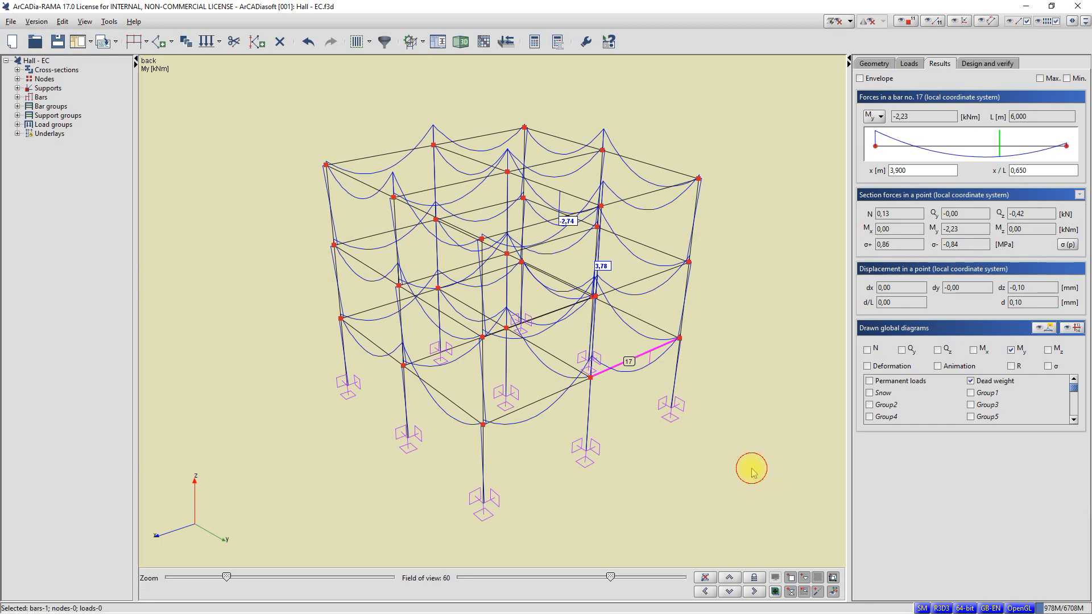
# Step: Run Design and verify for the bars and supports using the All envelopes
pyautogui.moveTo(753, 468); pyautogui.dragTo(759, 471, button='middle')
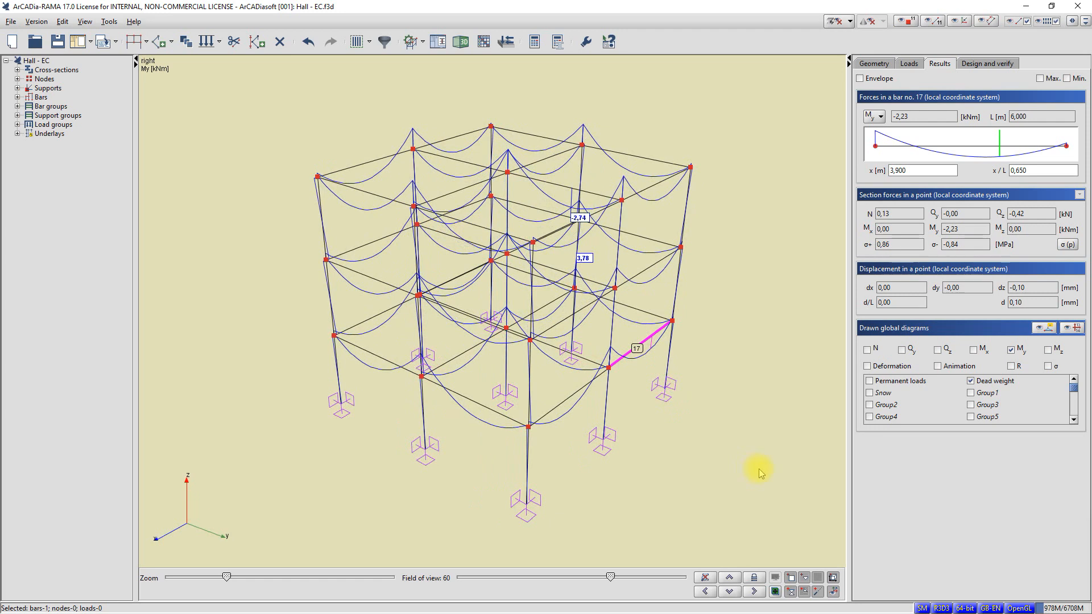
pyautogui.click(988, 64)
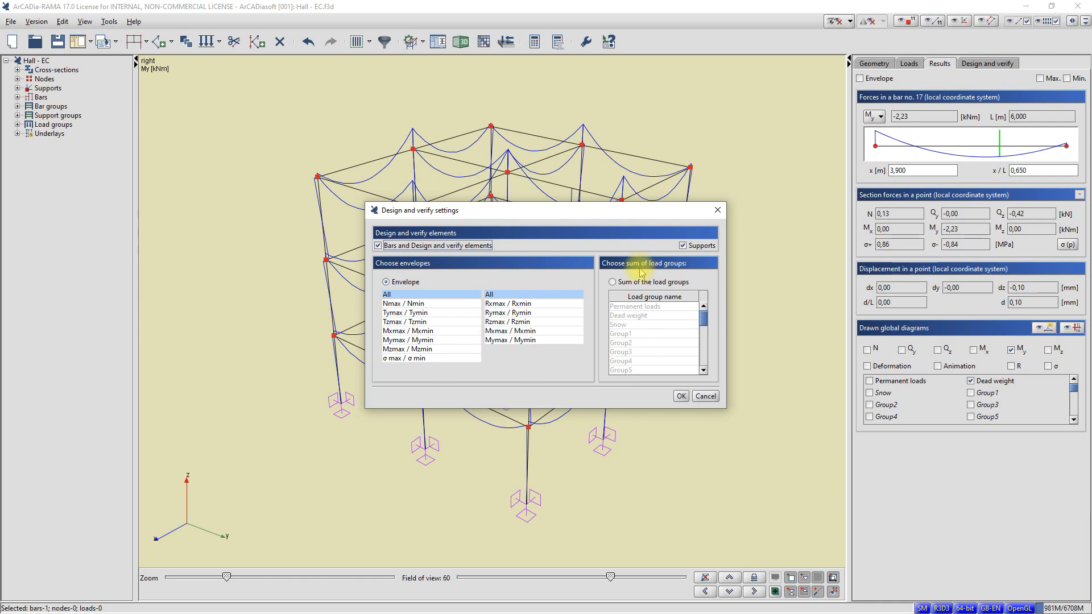
pyautogui.click(680, 397)
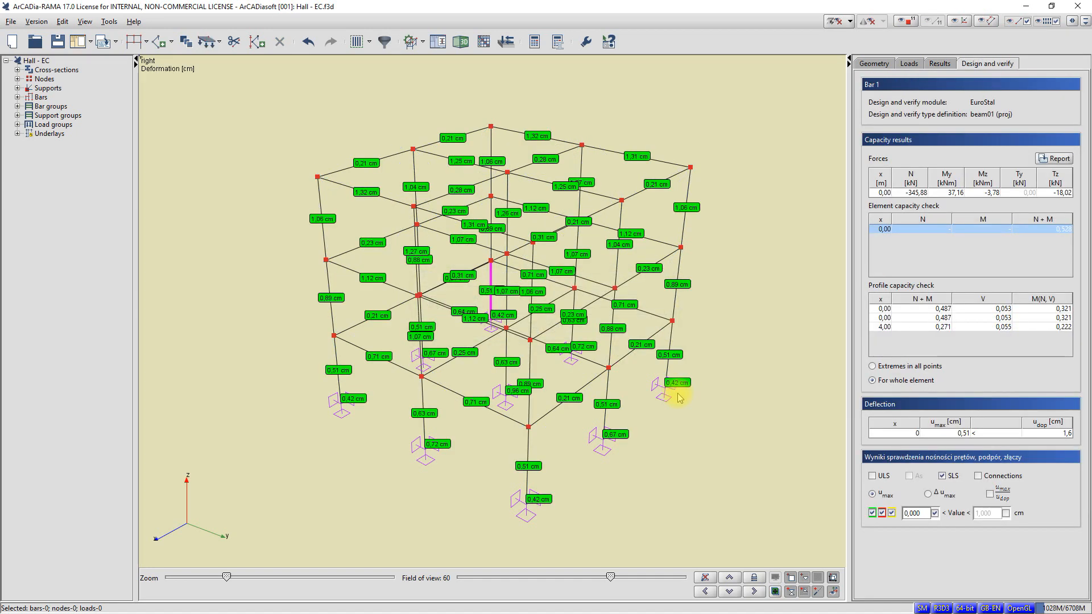
# Step: Display the ULS verification results on the frame, switch back to SLS deformation, and inspect the bar labels from another angle
pyautogui.moveTo(696, 382)
pyautogui.mouseDown(button='middle')
pyautogui.moveTo(714, 389)
pyautogui.moveTo(704, 388)
pyautogui.mouseUp(button='middle')
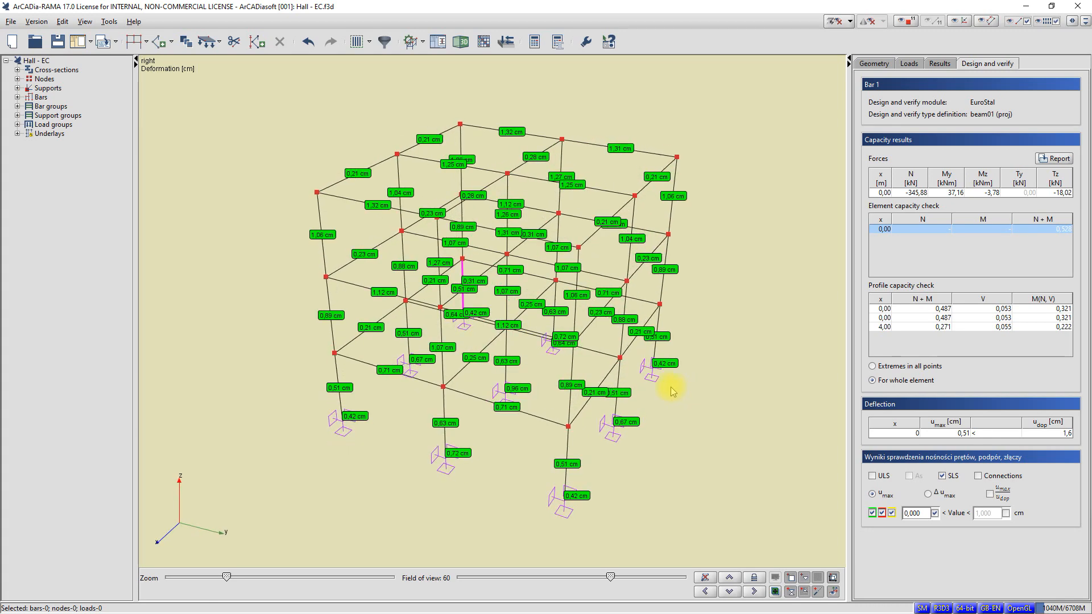
pyautogui.click(873, 476)
pyautogui.click(942, 476)
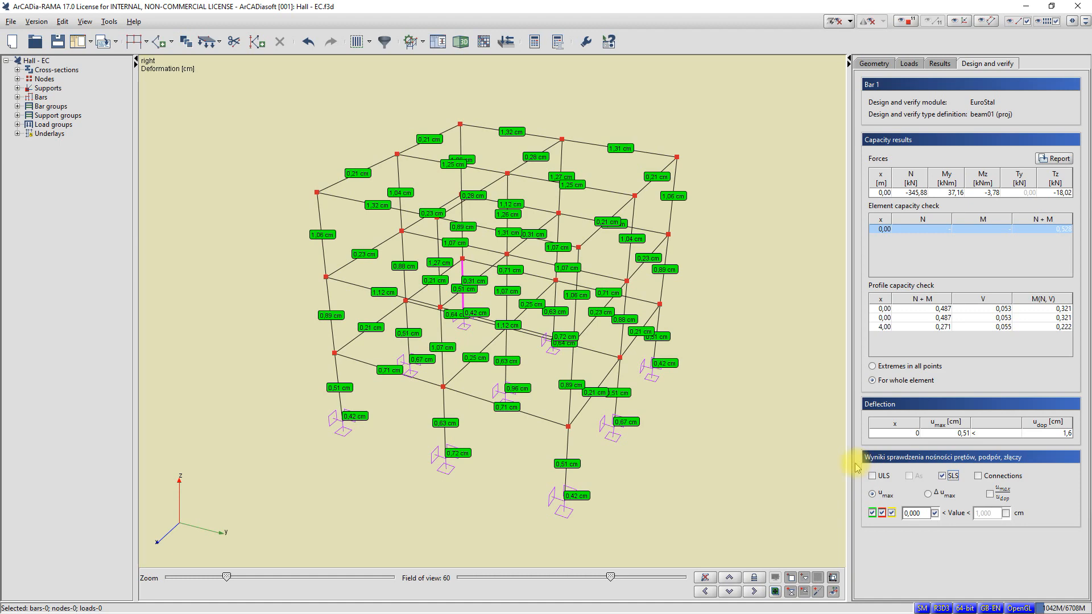
pyautogui.moveTo(779, 446); pyautogui.dragTo(769, 442, button='middle')
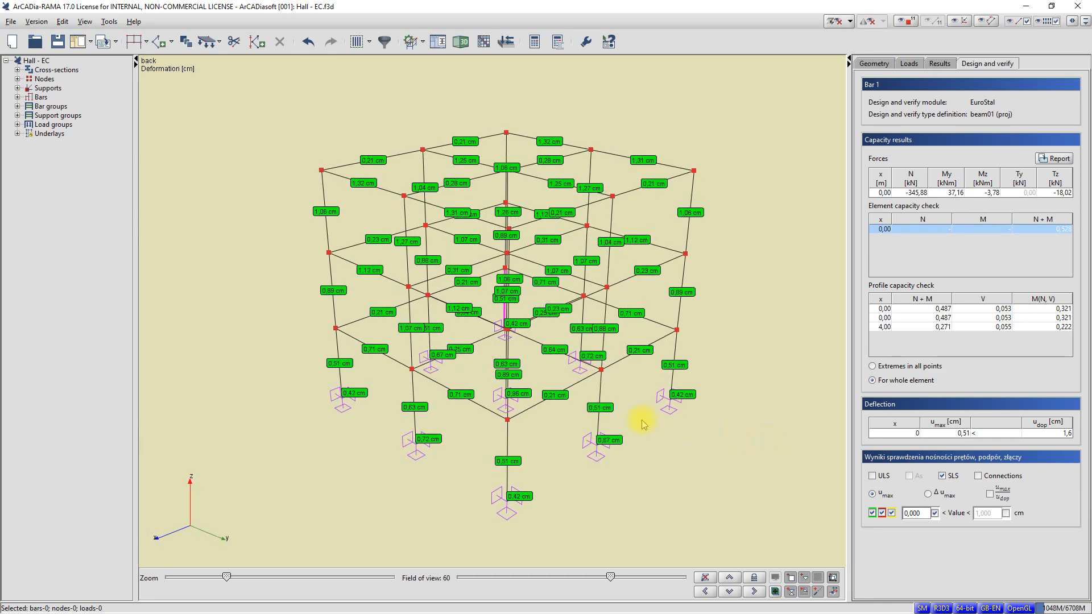
# Step: Generate the steel design and verification report for bar 20 and look through its geometry and capacity calculations
pyautogui.click(530, 413)
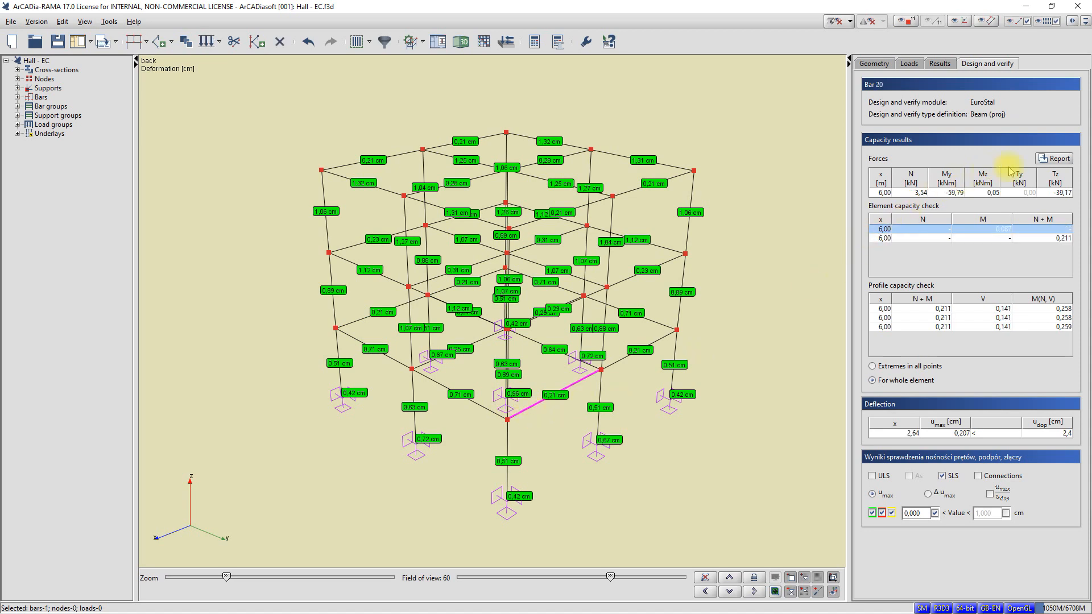
pyautogui.click(1054, 159)
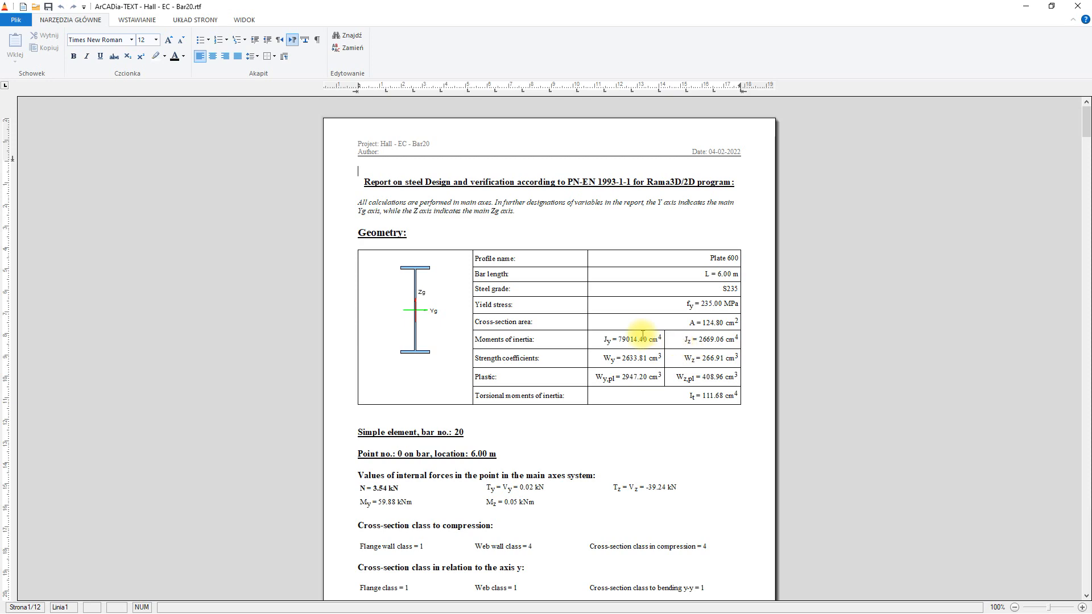
pyautogui.scroll(-10, 643, 335)
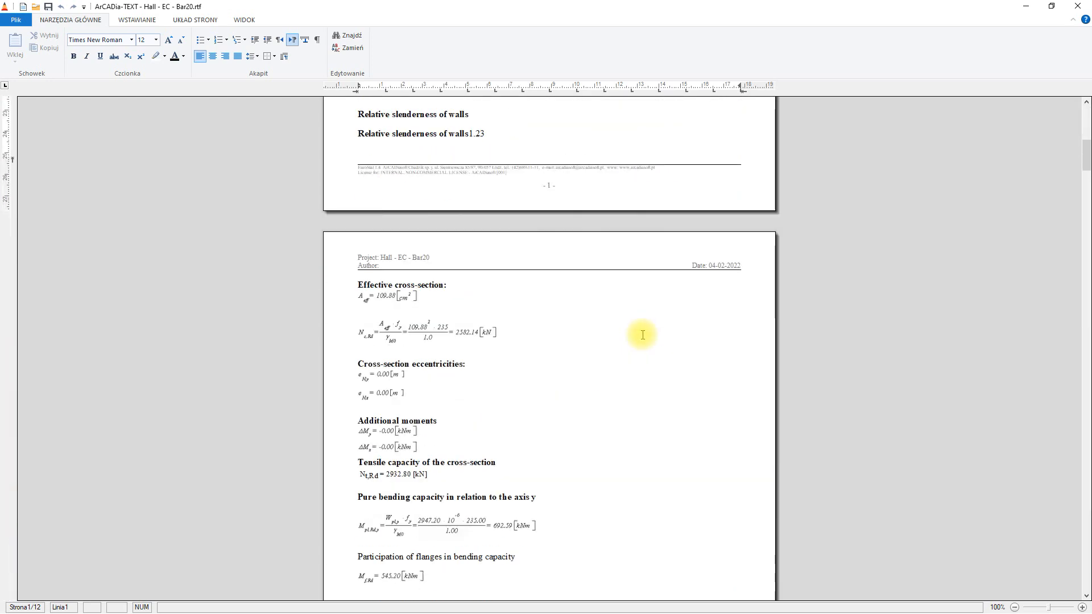
pyautogui.scroll(-3, 643, 335)
pyautogui.scroll(-4, 643, 335)
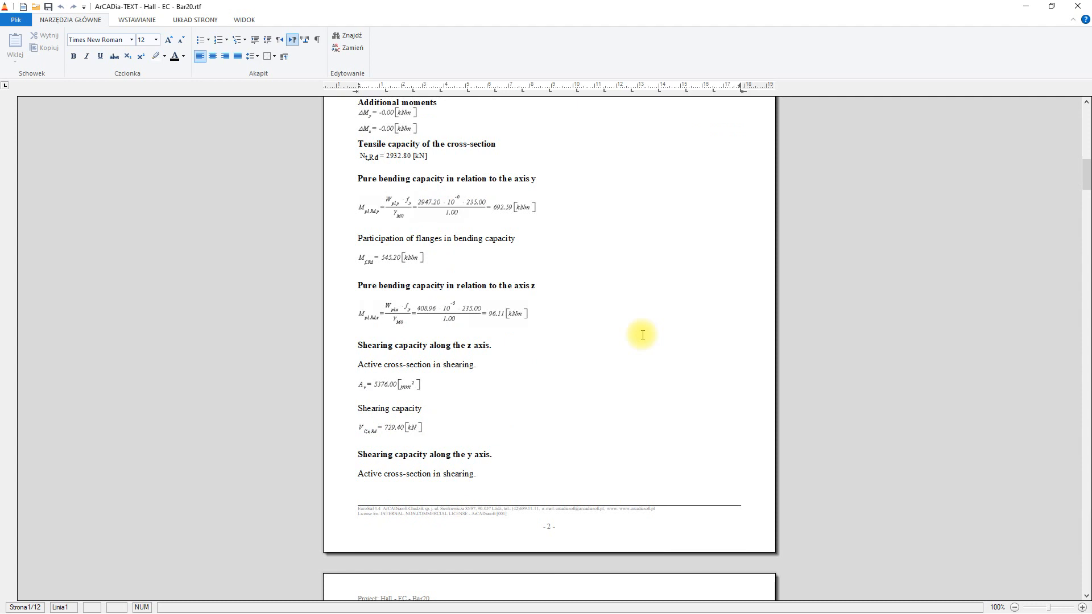
pyautogui.scroll(-6, 643, 335)
pyautogui.scroll(17, 643, 335)
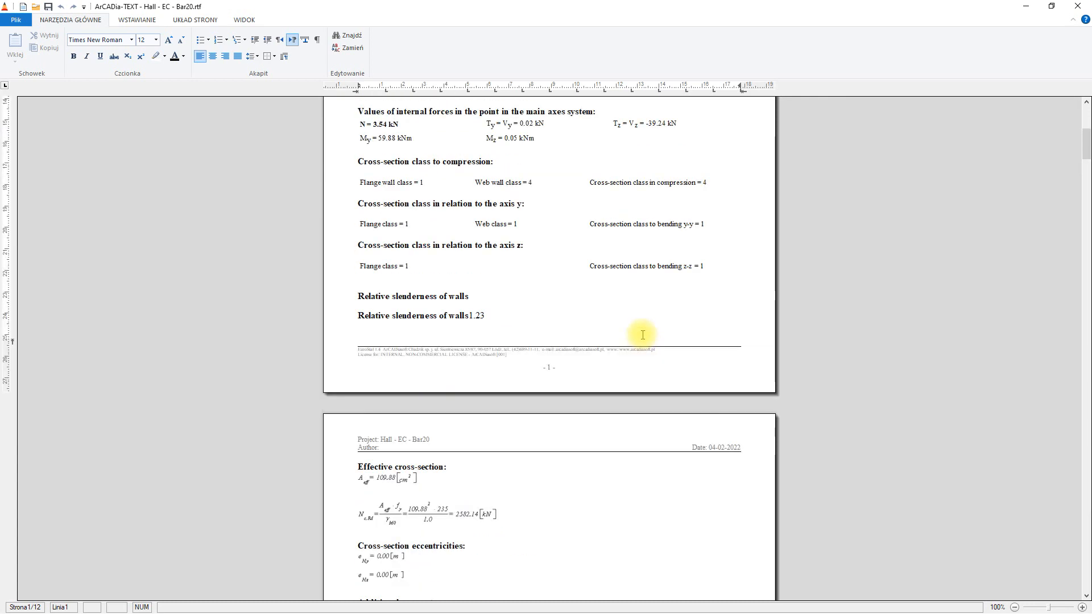
pyautogui.scroll(8, 642, 335)
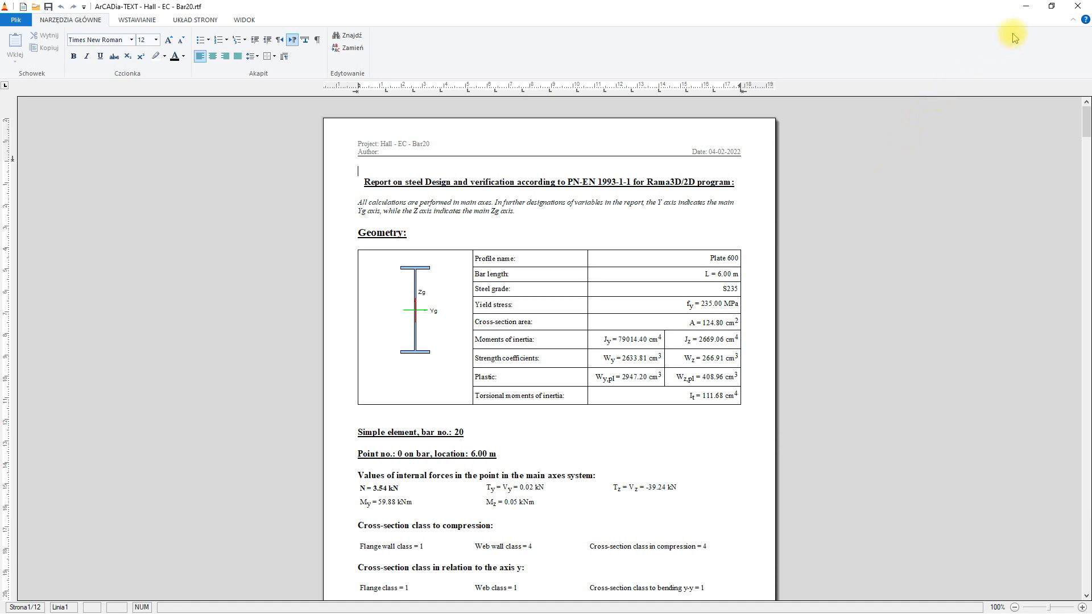
# Step: Close the bar 20 report without saving and return to the frame's geometry properties
pyautogui.click(1077, 7)
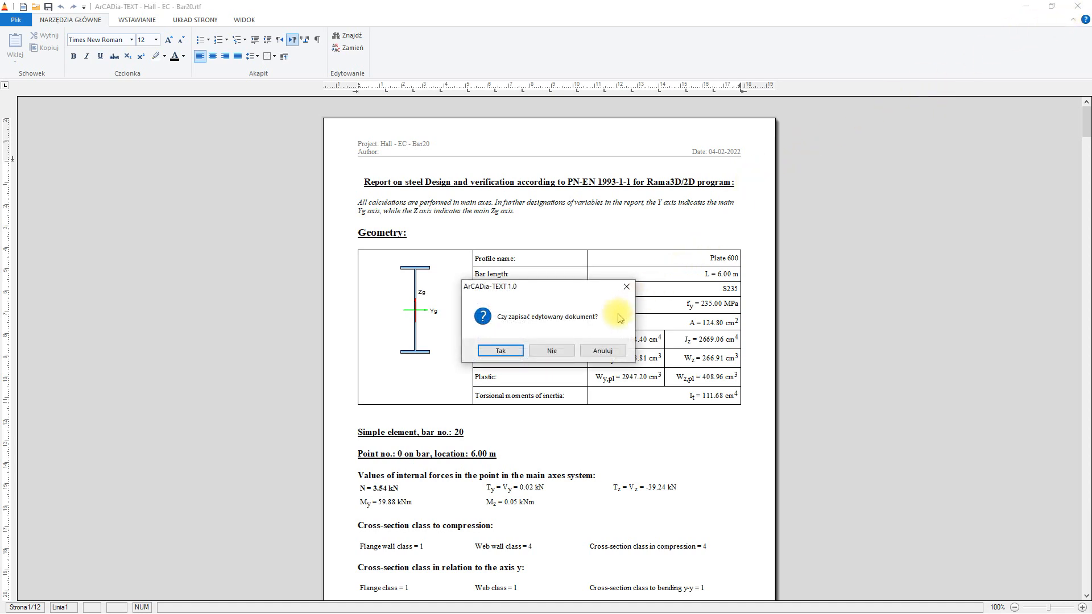
pyautogui.click(564, 349)
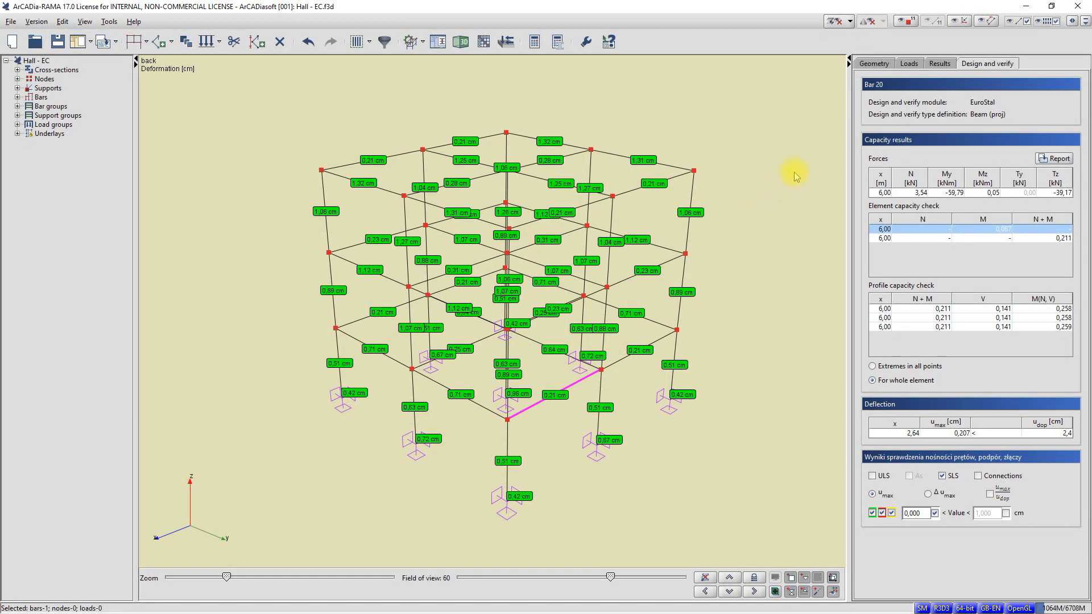
pyautogui.click(875, 63)
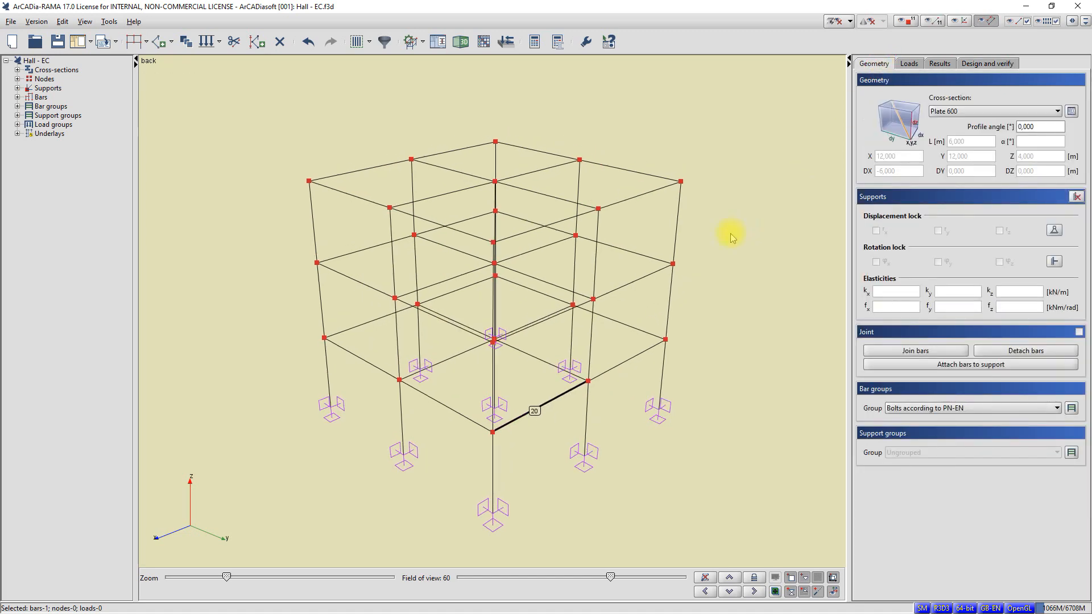